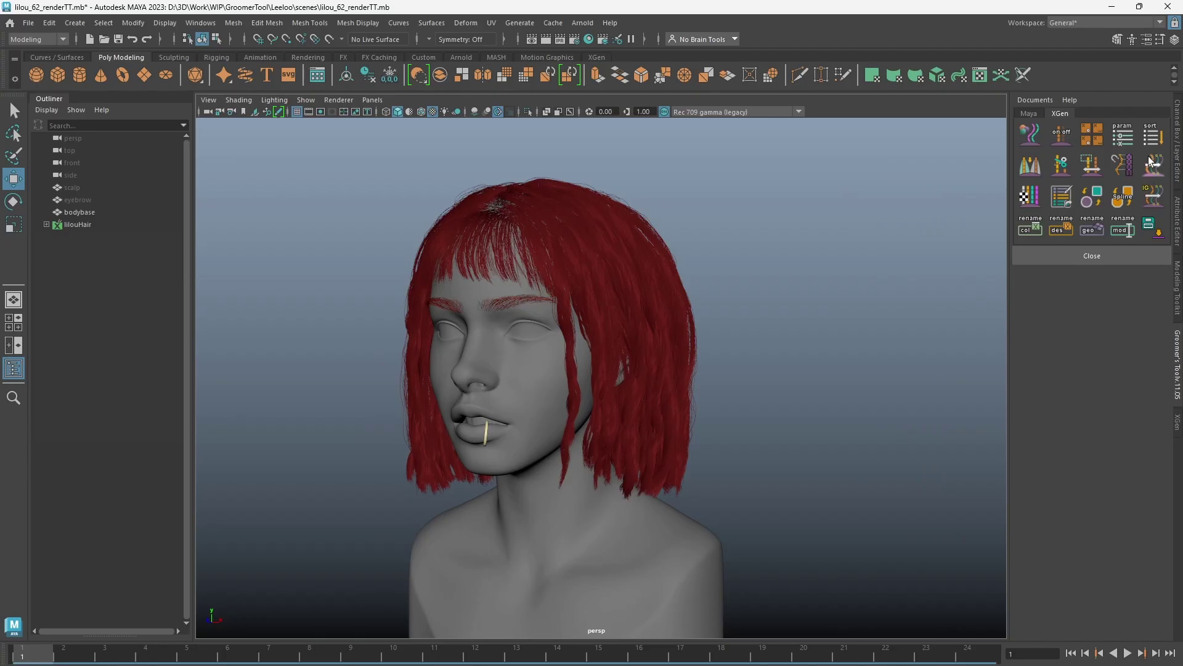
Open the Custom Shader Parameters Tool beside the XGen editor and move it aside
{"action": "left_click", "coordinate": [1126, 137]}
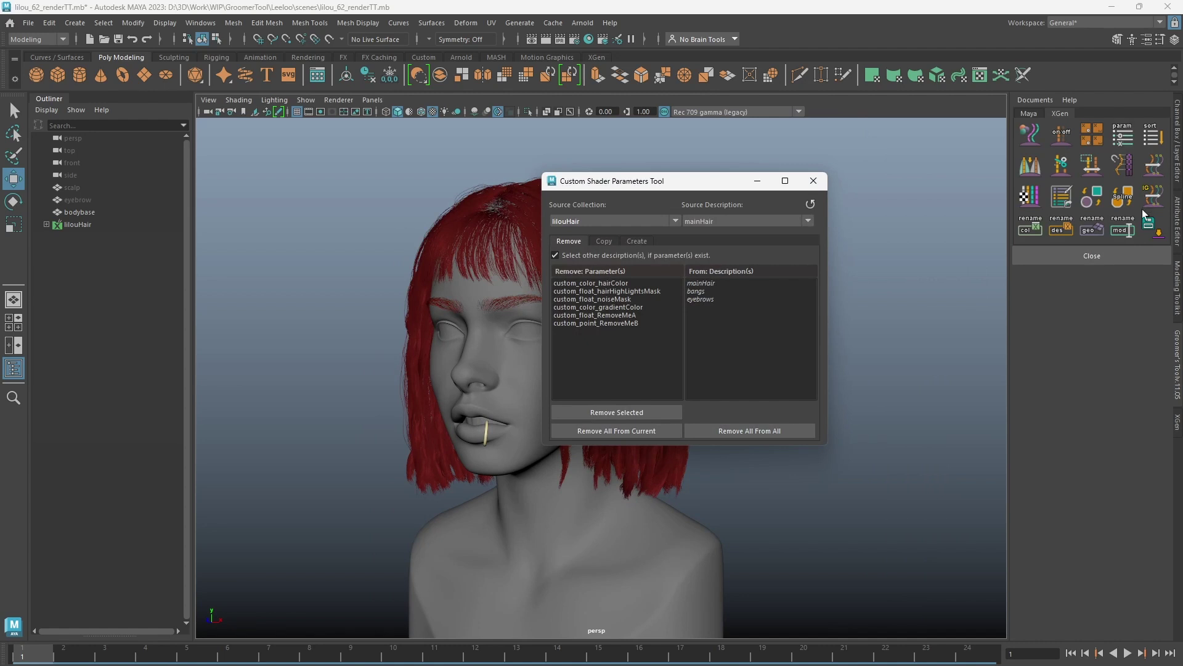
{"action": "left_click", "coordinate": [1176, 426]}
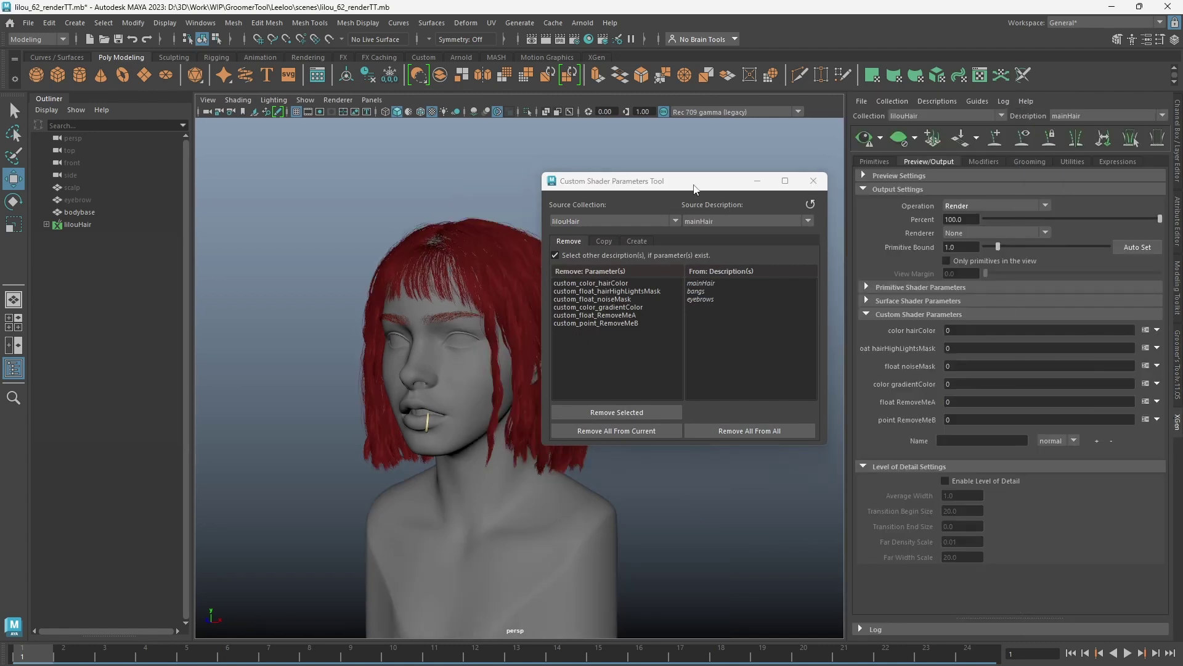
{"action": "left_click_drag", "start_coordinate": [690, 182], "coordinate": [687, 188]}
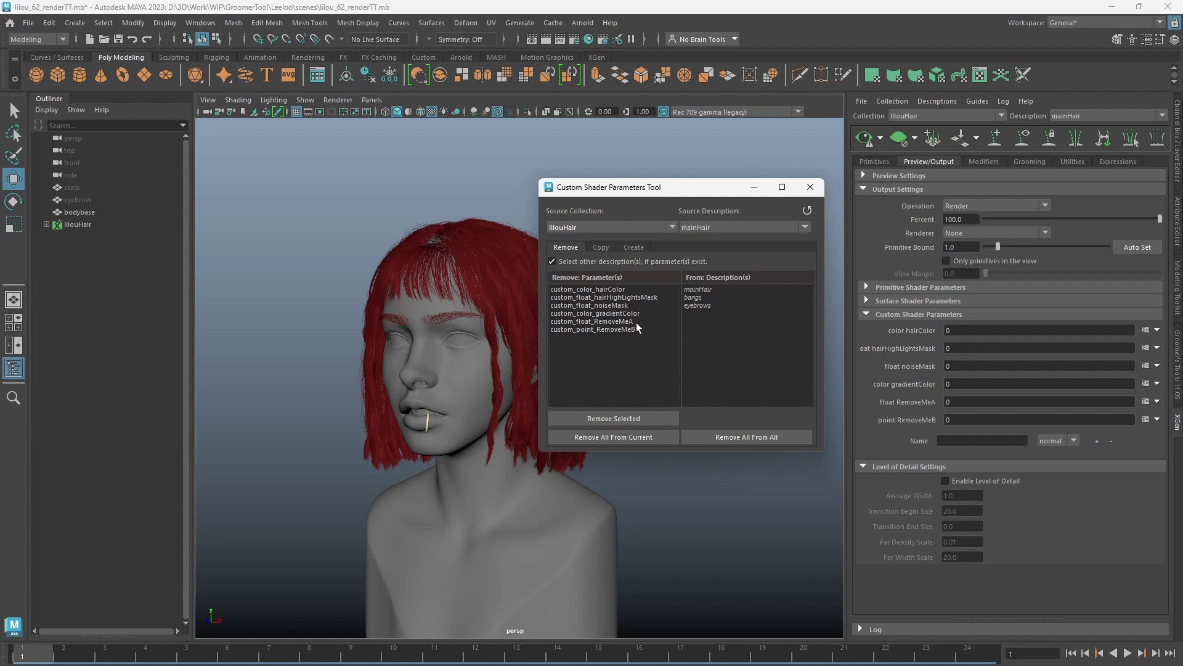
Remove custom_float_RemoveMeA and custom_point_RemoveMeB from mainHair only, confirming the removal
{"action": "left_click_drag", "start_coordinate": [629, 321], "coordinate": [627, 331]}
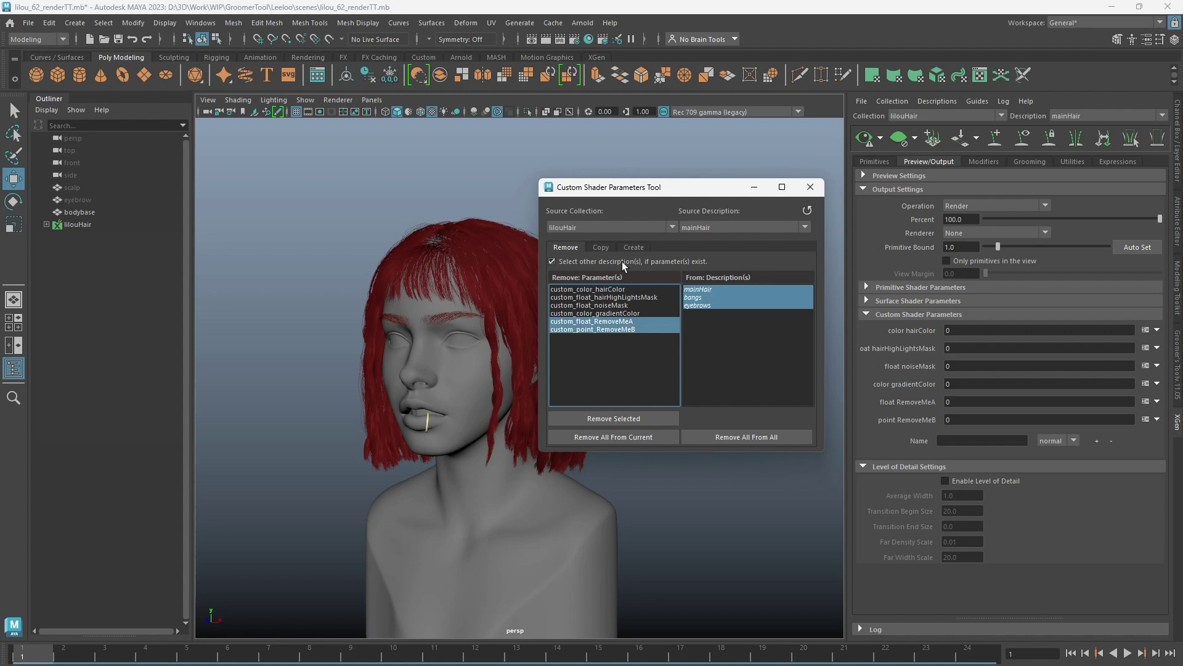
{"action": "left_click", "coordinate": [584, 262]}
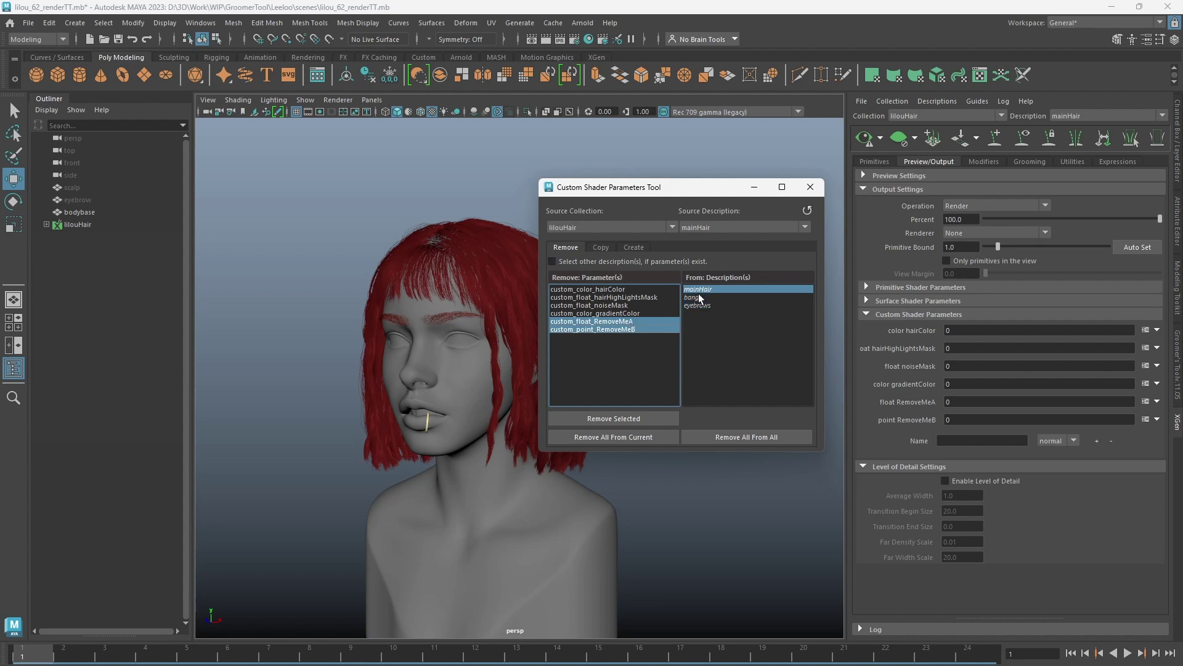
{"action": "left_click", "coordinate": [611, 417]}
{"action": "left_click", "coordinate": [584, 398]}
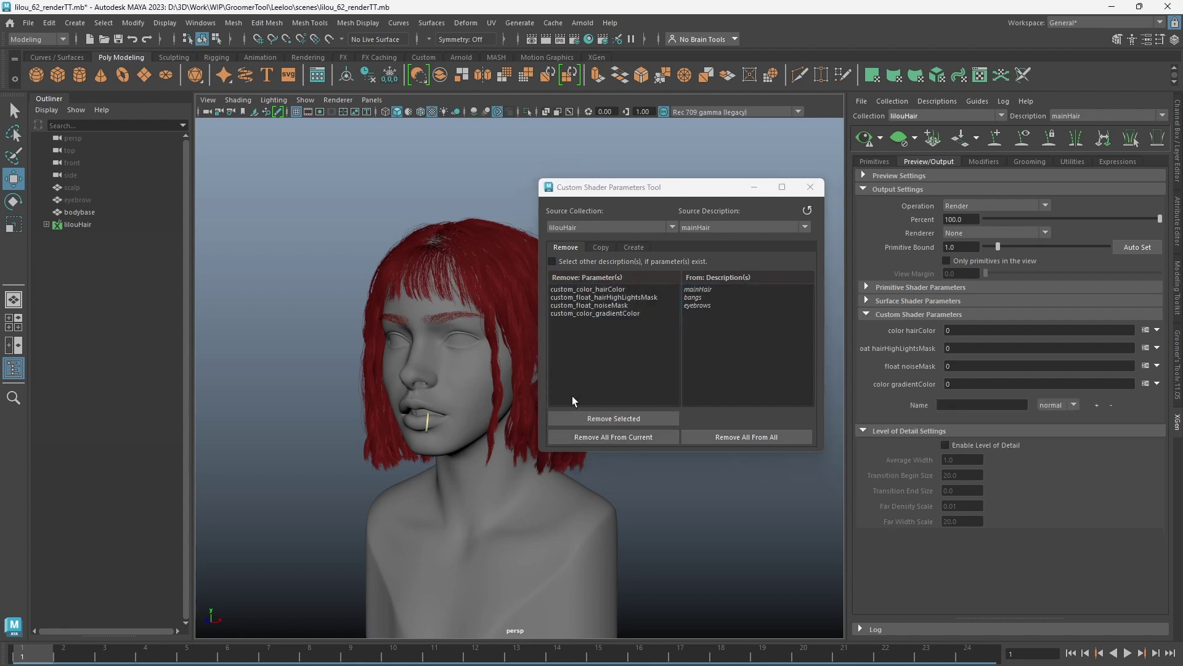
On bangs, pick RemoveMeA through RemoveMeC with 'Select other description(s)' enabled
{"action": "left_click", "coordinate": [762, 226]}
{"action": "left_click", "coordinate": [717, 251]}
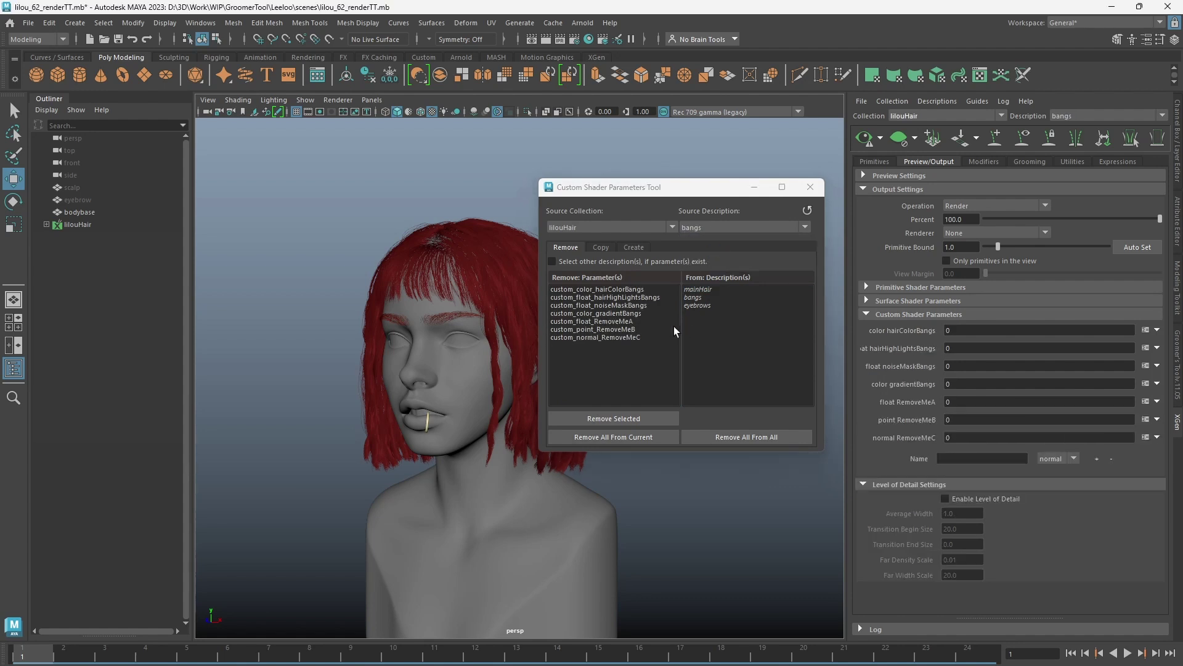
{"action": "left_click", "coordinate": [623, 321]}
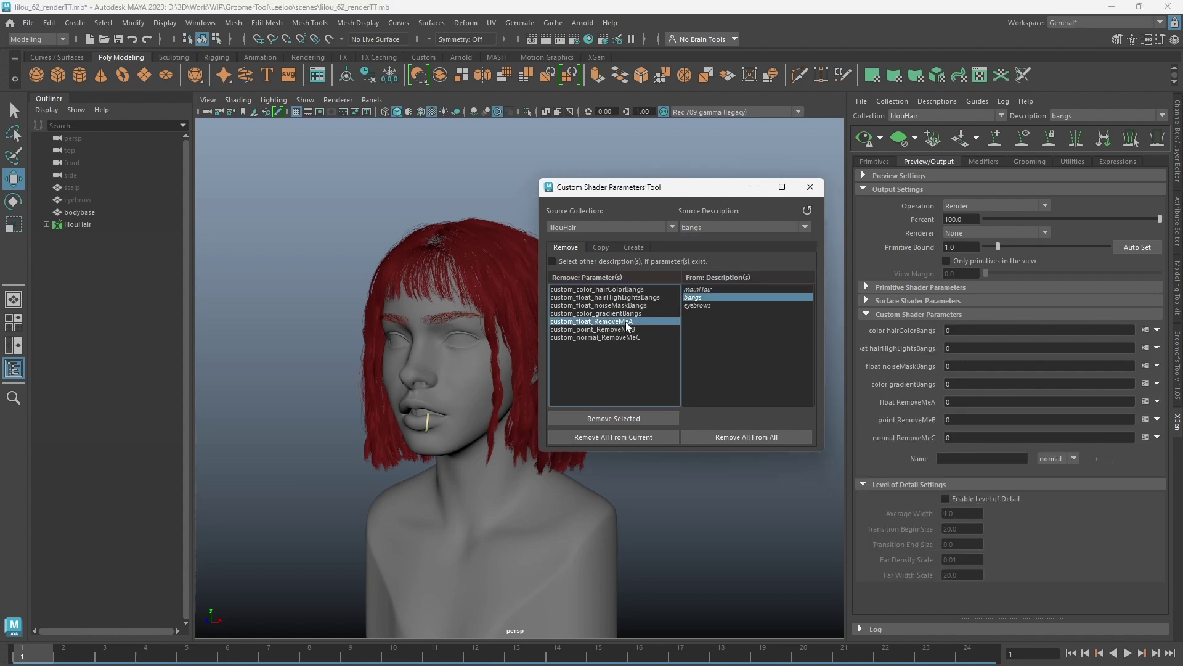
{"action": "left_click", "coordinate": [623, 328], "text": "shift"}
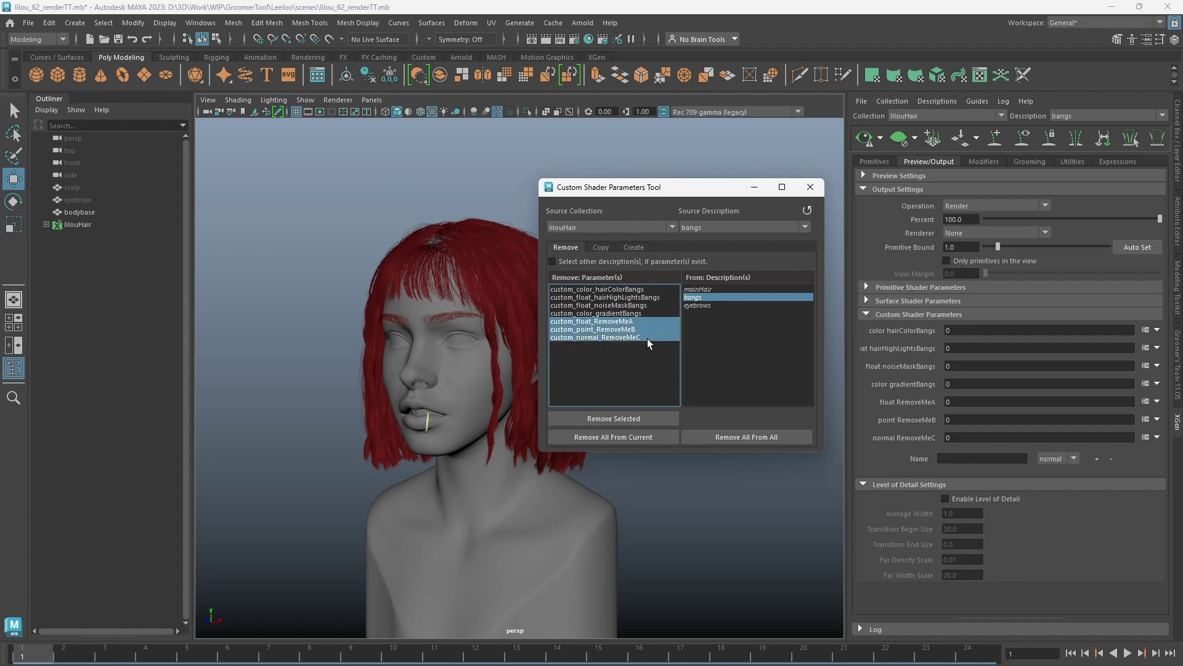
{"action": "left_click", "coordinate": [592, 262]}
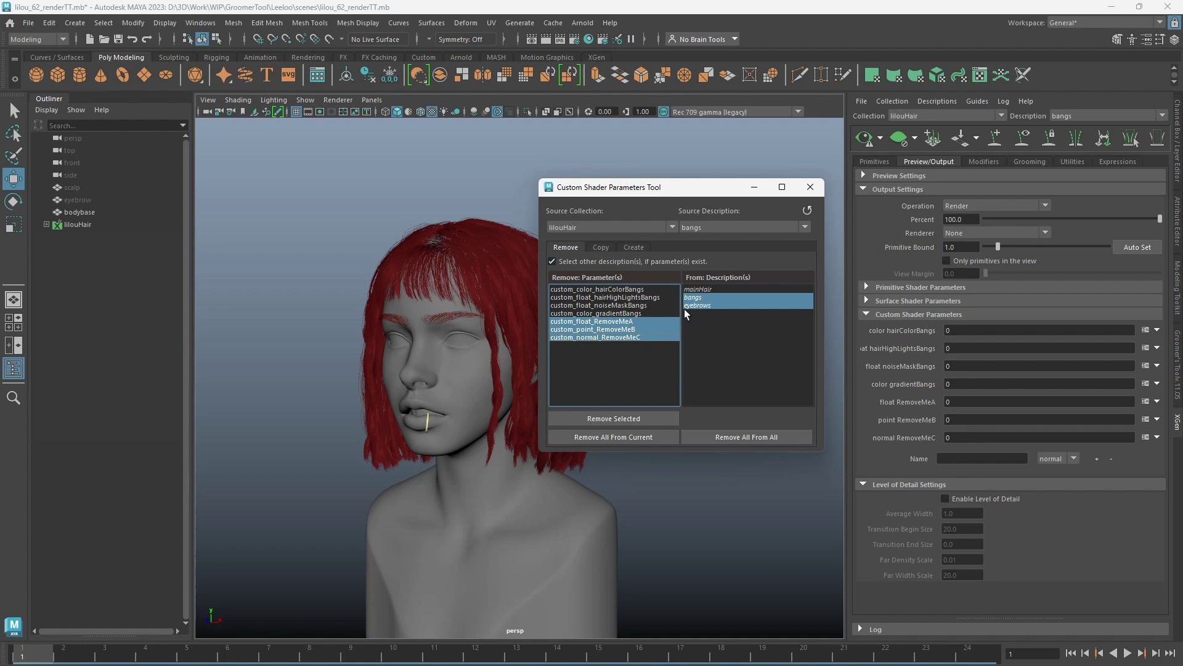
Remove the three RemoveMe parameters from bangs and eyebrows, then review eyebrows
{"action": "left_click", "coordinate": [804, 230]}
{"action": "left_click", "coordinate": [777, 267]}
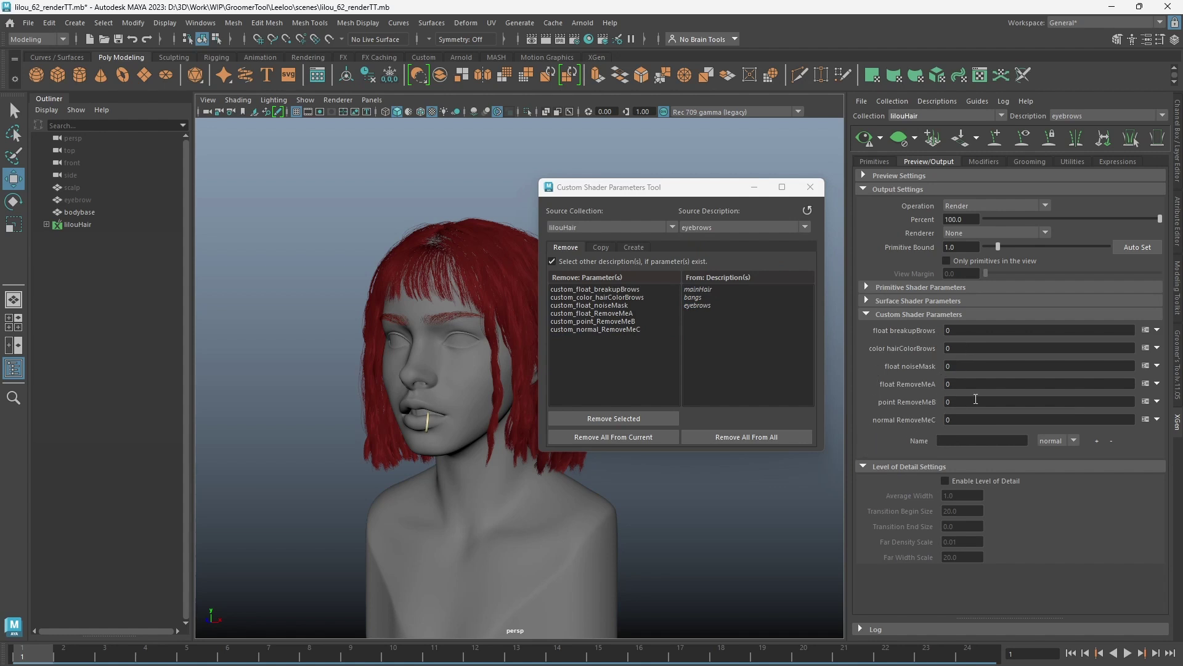
{"action": "left_click_drag", "start_coordinate": [630, 313], "coordinate": [631, 331]}
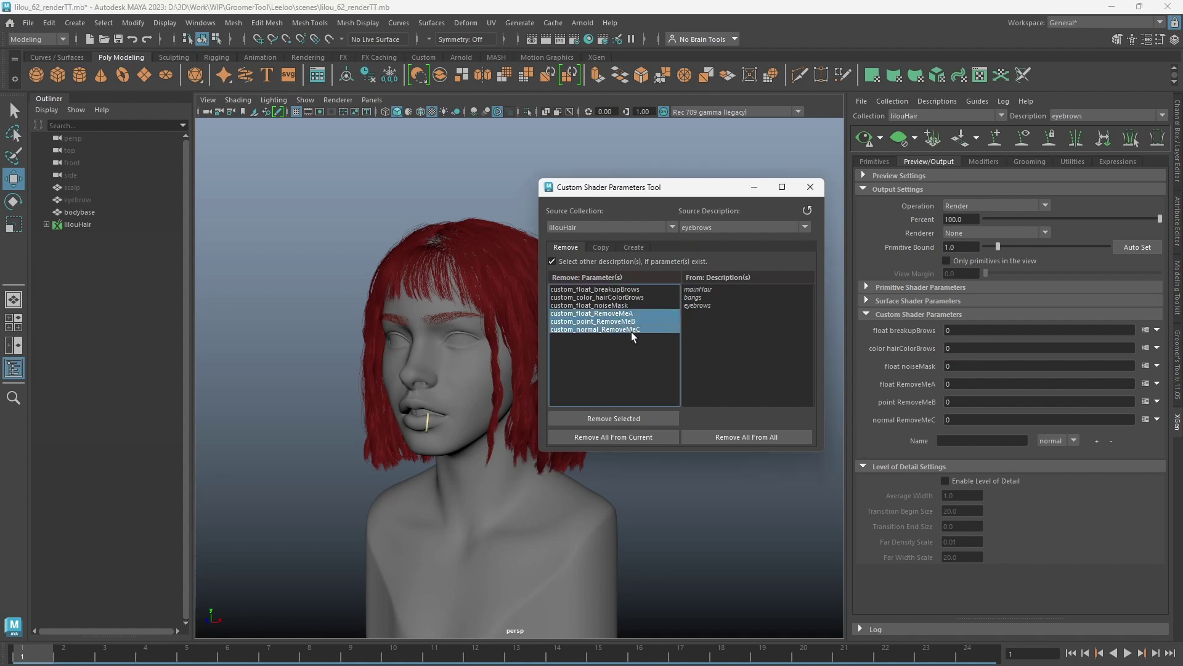
{"action": "left_click", "coordinate": [629, 418]}
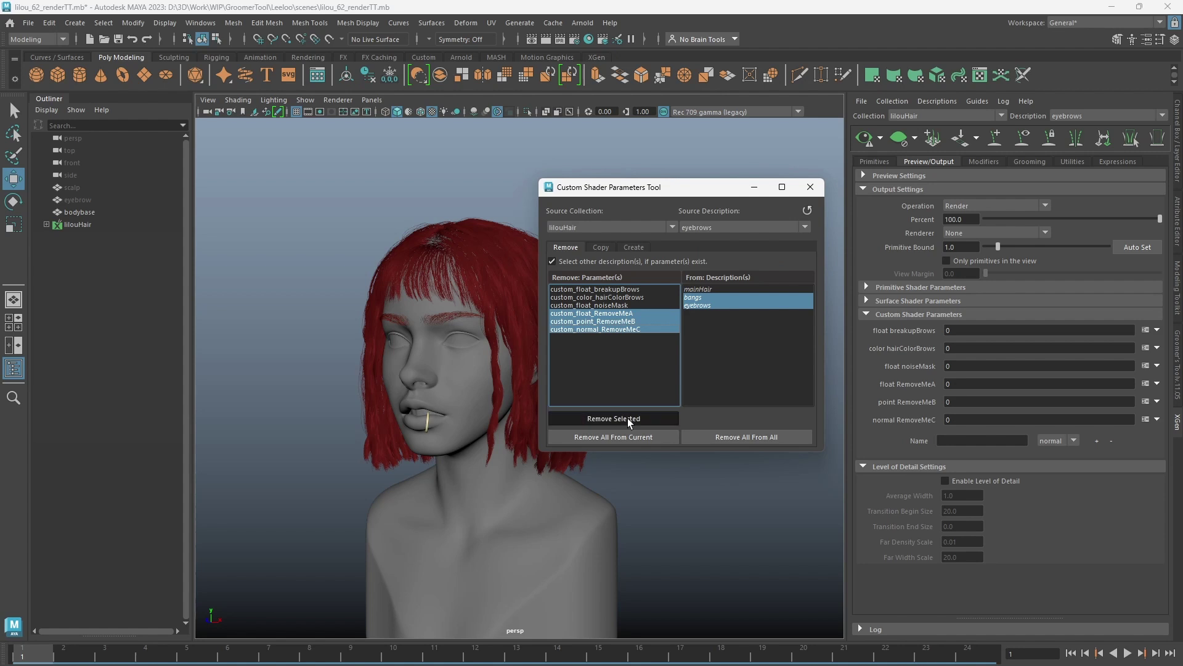
{"action": "left_click", "coordinate": [567, 404]}
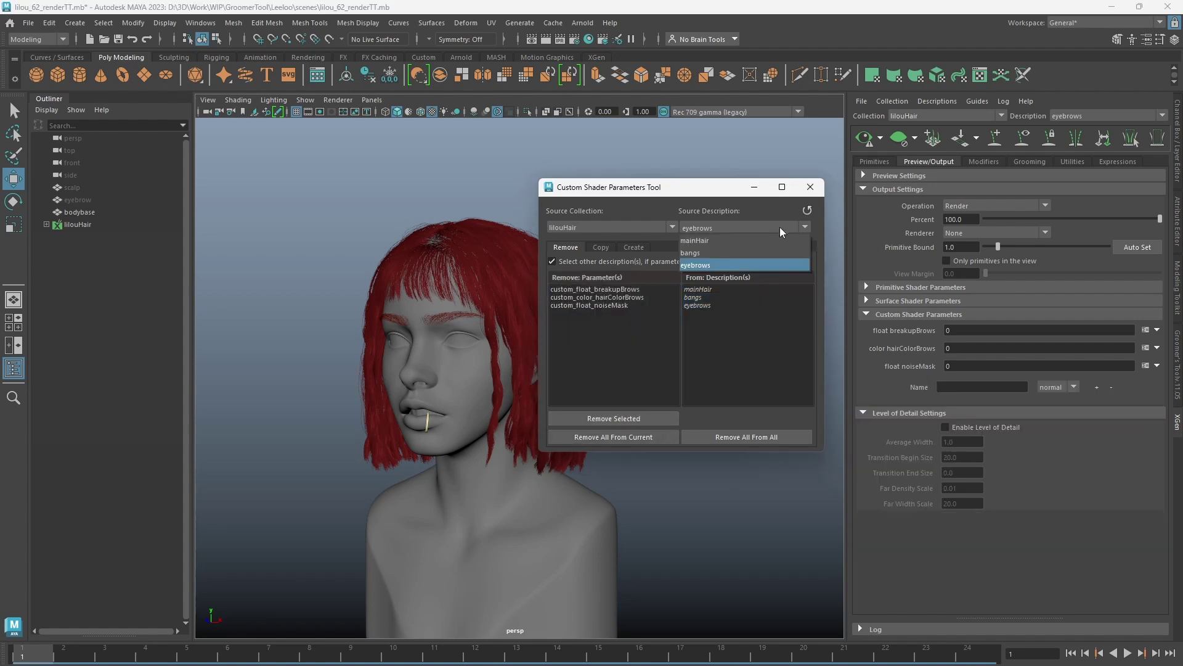
{"action": "scroll", "coordinate": [761, 227], "scroll_direction": "up", "scroll_amount": 1}
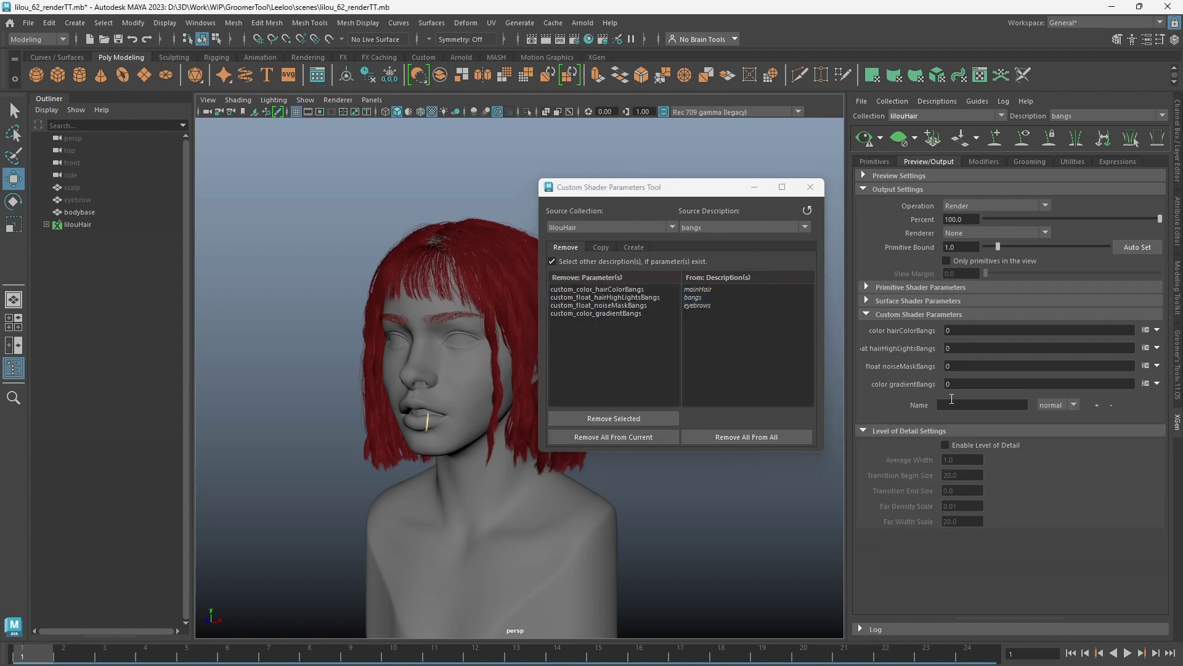
{"action": "left_click", "coordinate": [744, 230]}
{"action": "left_click", "coordinate": [726, 259]}
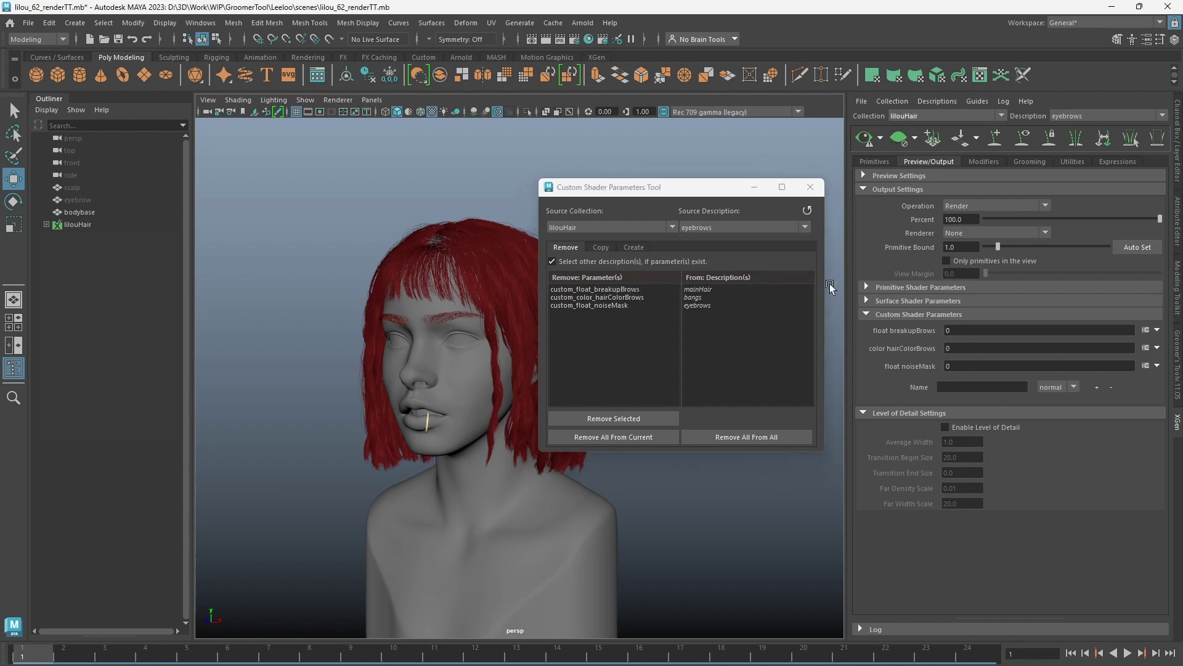
Clear the remaining eyebrows parameters, then check the mainHair and bangs lists
{"action": "left_click", "coordinate": [598, 439]}
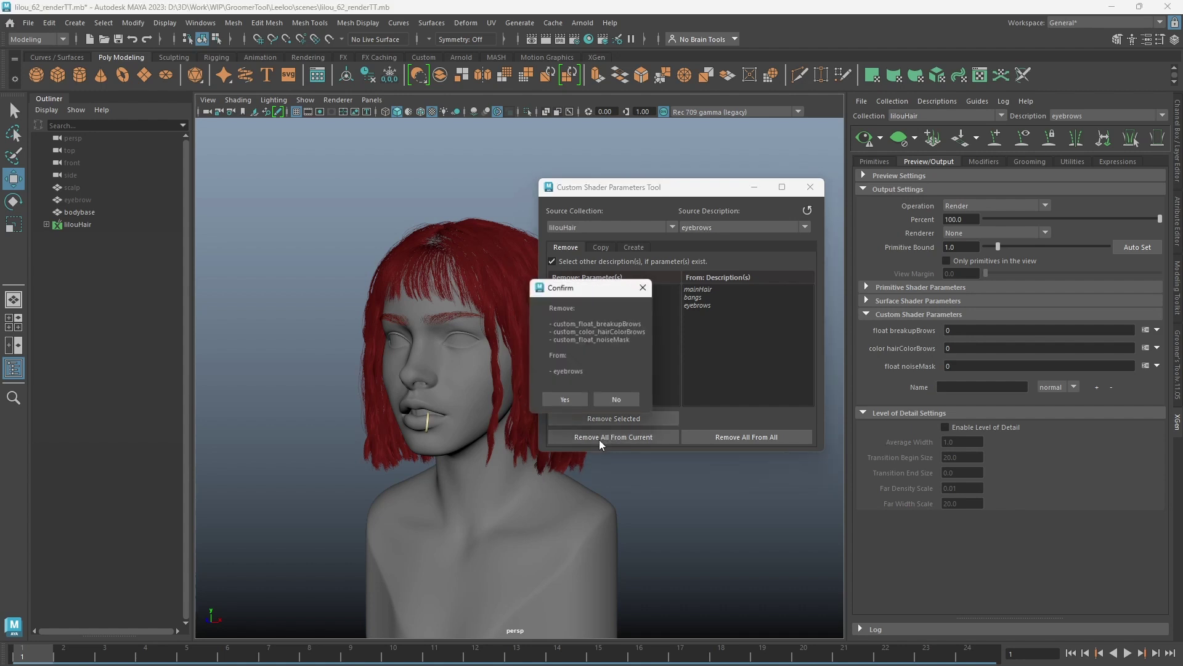
{"action": "left_click", "coordinate": [566, 401]}
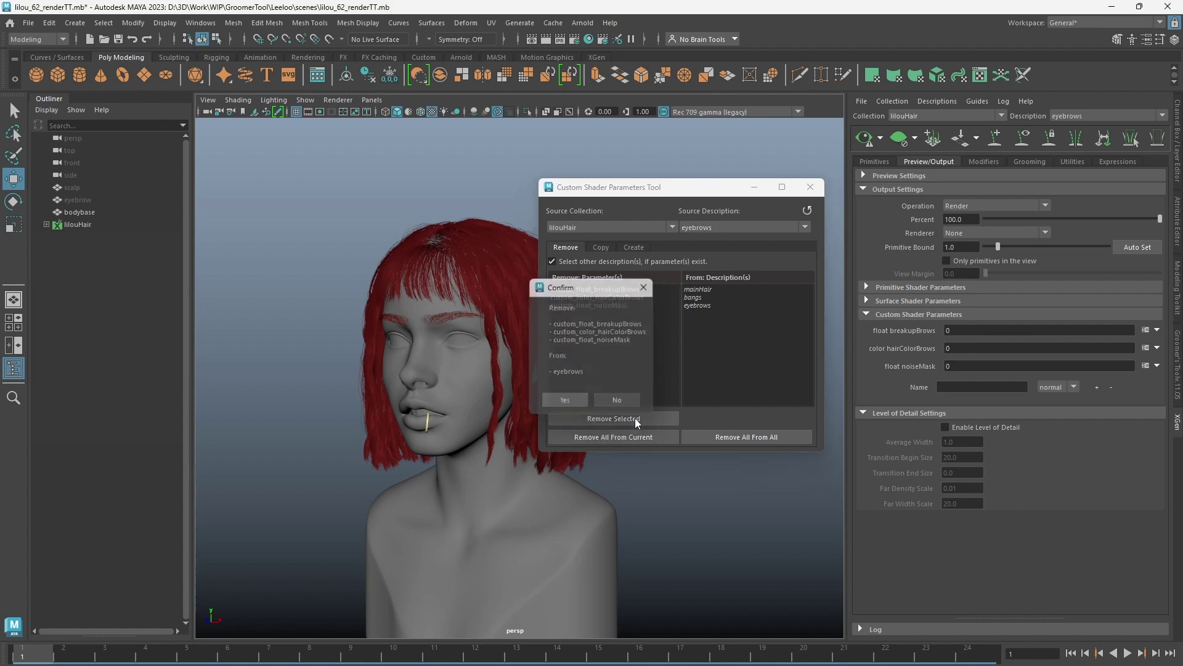
{"action": "left_click", "coordinate": [697, 227]}
{"action": "left_click", "coordinate": [706, 240]}
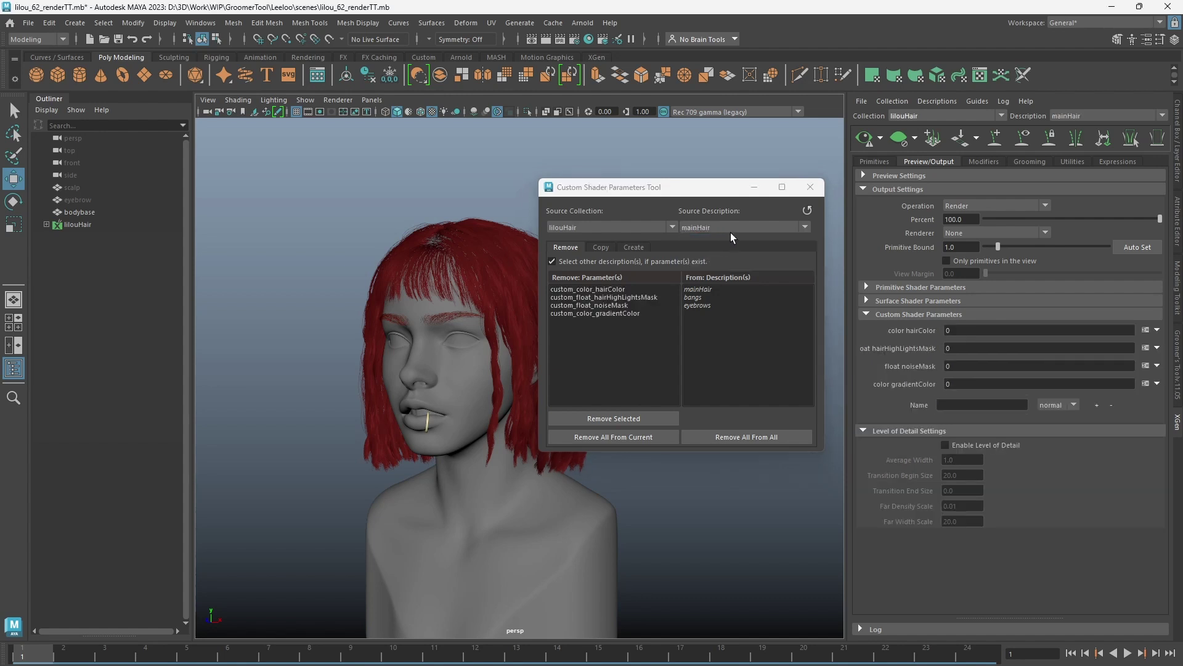
{"action": "left_click", "coordinate": [707, 228]}
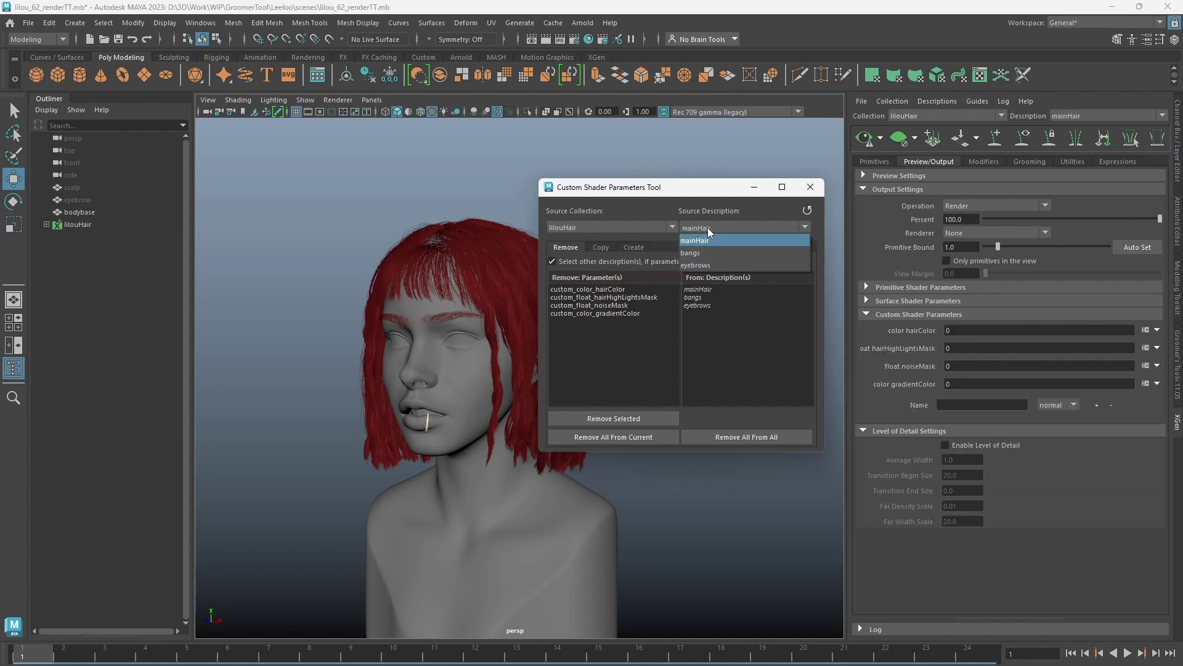
{"action": "left_click", "coordinate": [709, 252]}
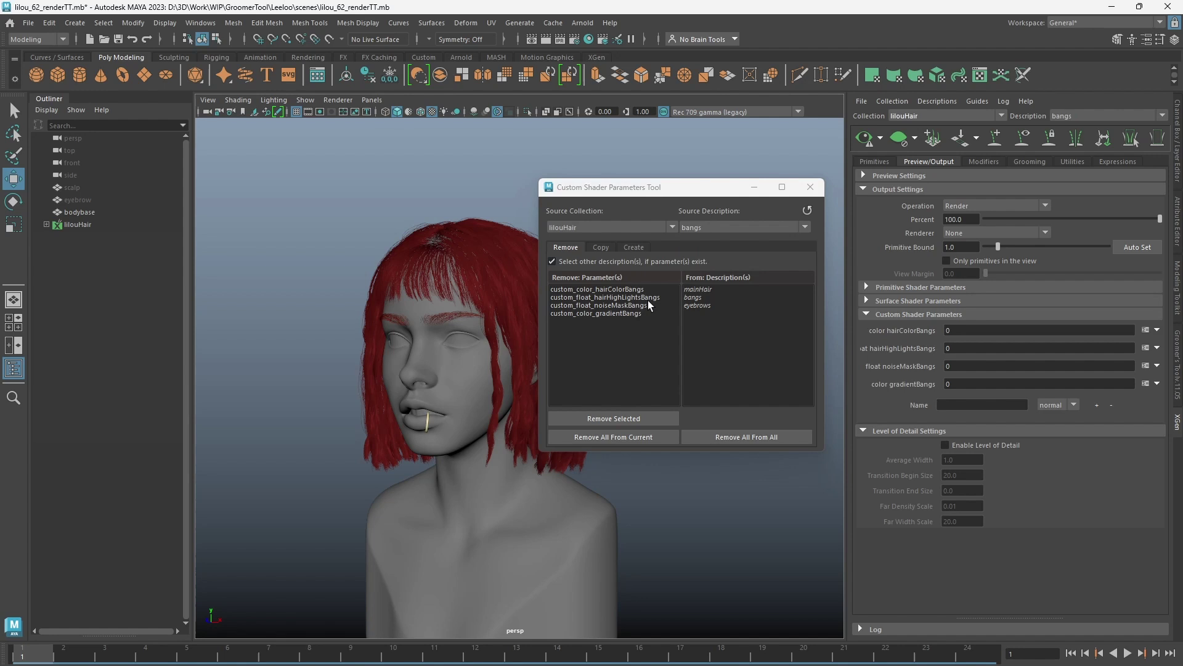
Remove custom parameters from all descriptions and reselect mainHair as source
{"action": "left_click", "coordinate": [737, 437]}
{"action": "left_click", "coordinate": [567, 364]}
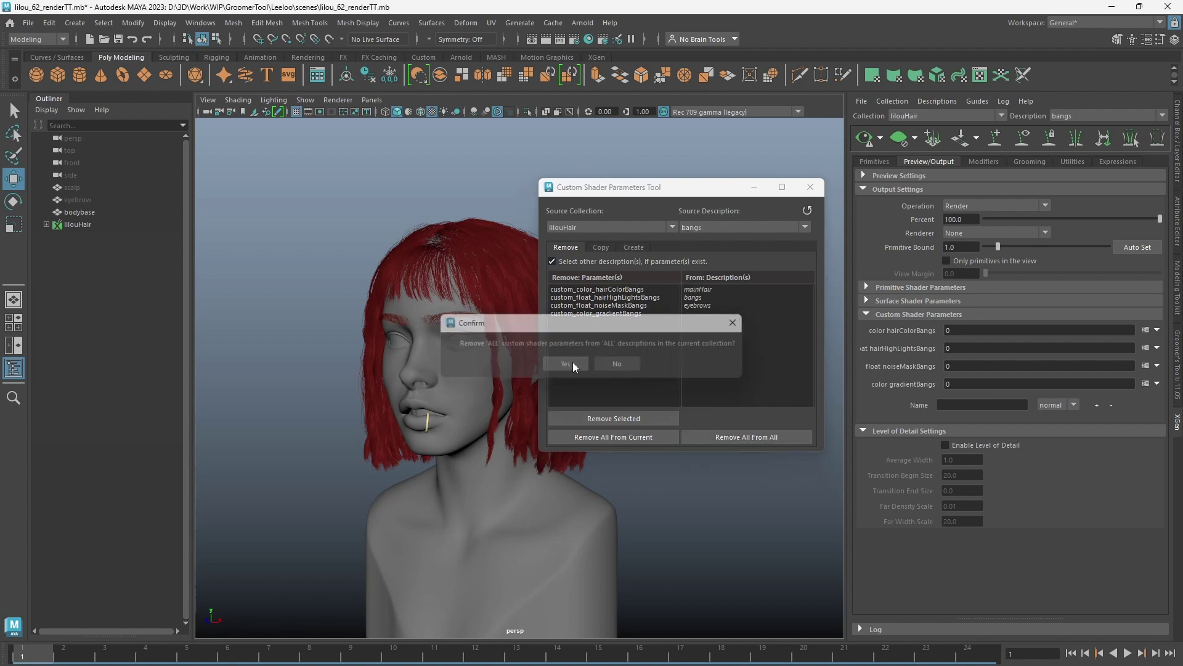
{"action": "left_click", "coordinate": [745, 223]}
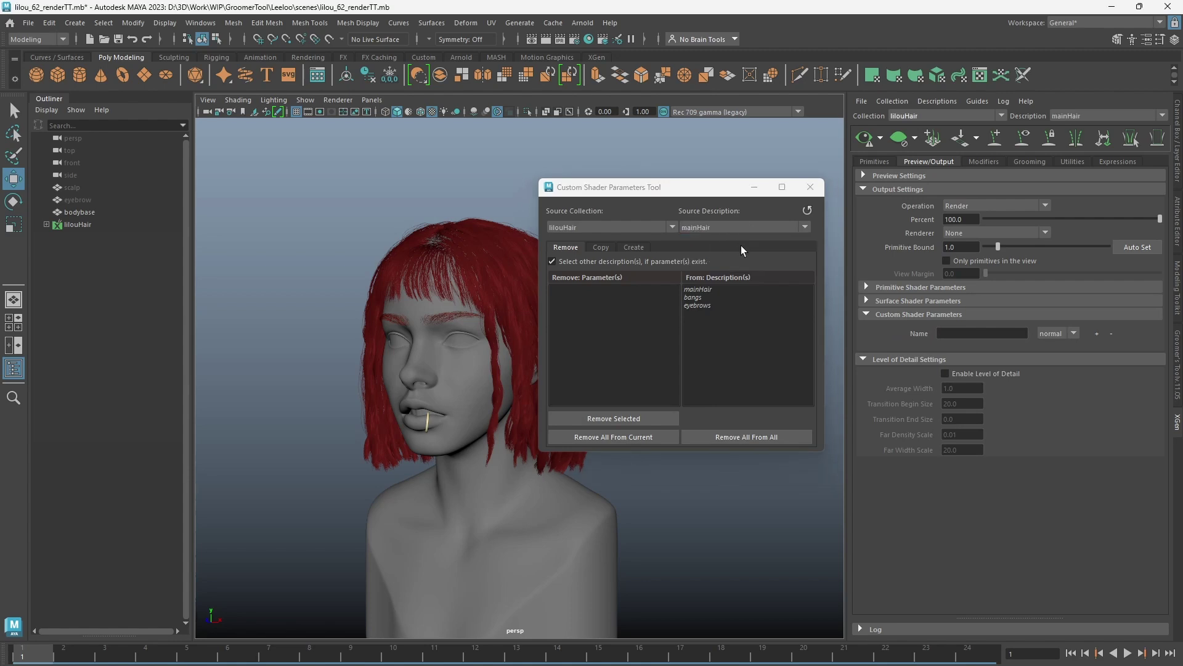
{"action": "left_click", "coordinate": [741, 224]}
Add a float custom parameter named copyMe
{"action": "left_click", "coordinate": [735, 253]}
{"action": "left_click", "coordinate": [745, 226]}
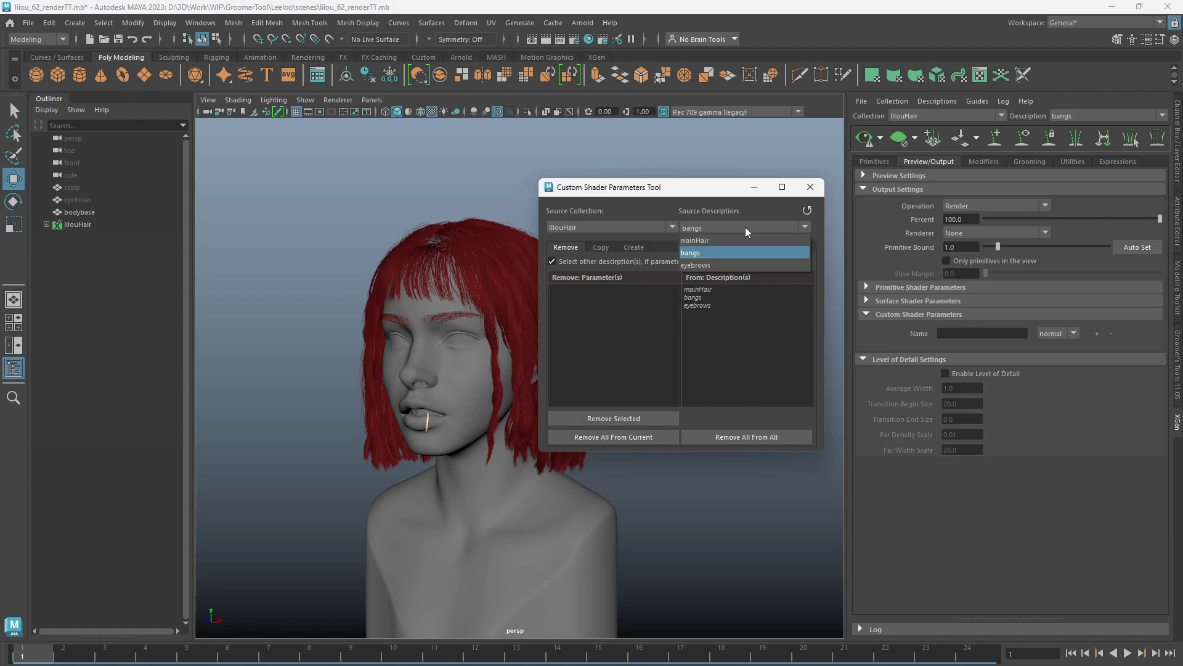
{"action": "left_click", "coordinate": [733, 265]}
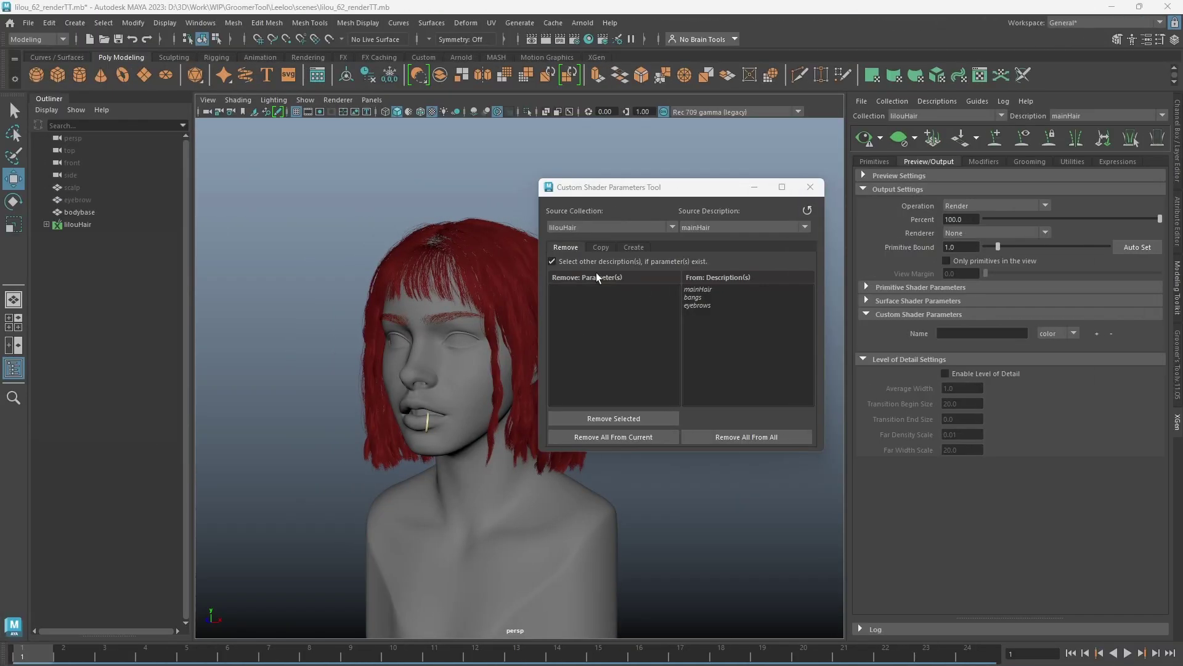
{"action": "left_click", "coordinate": [980, 334]}
{"action": "type", "text": "copyMe"}
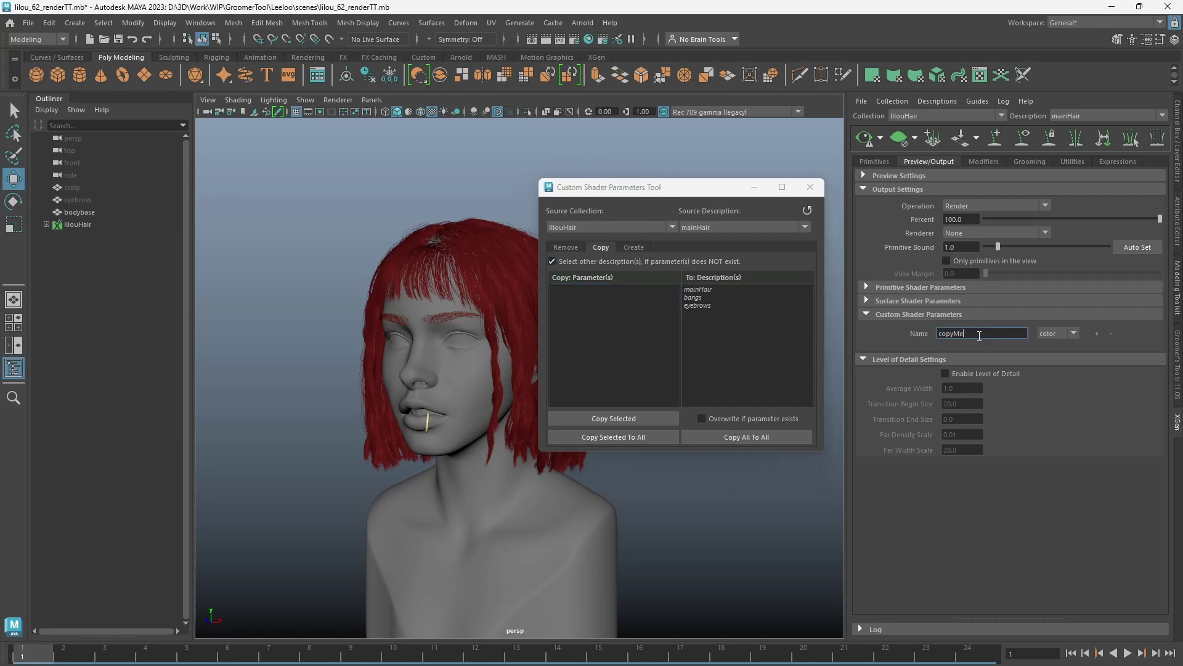
{"action": "left_click", "coordinate": [1058, 334]}
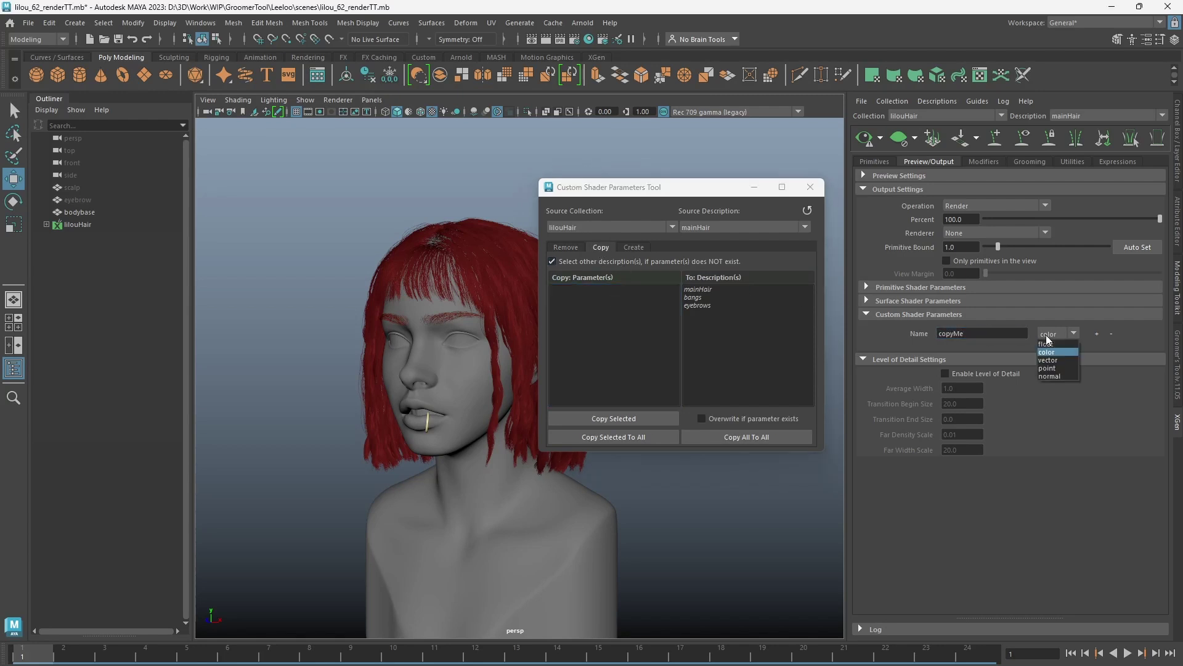
{"action": "left_click", "coordinate": [1098, 332]}
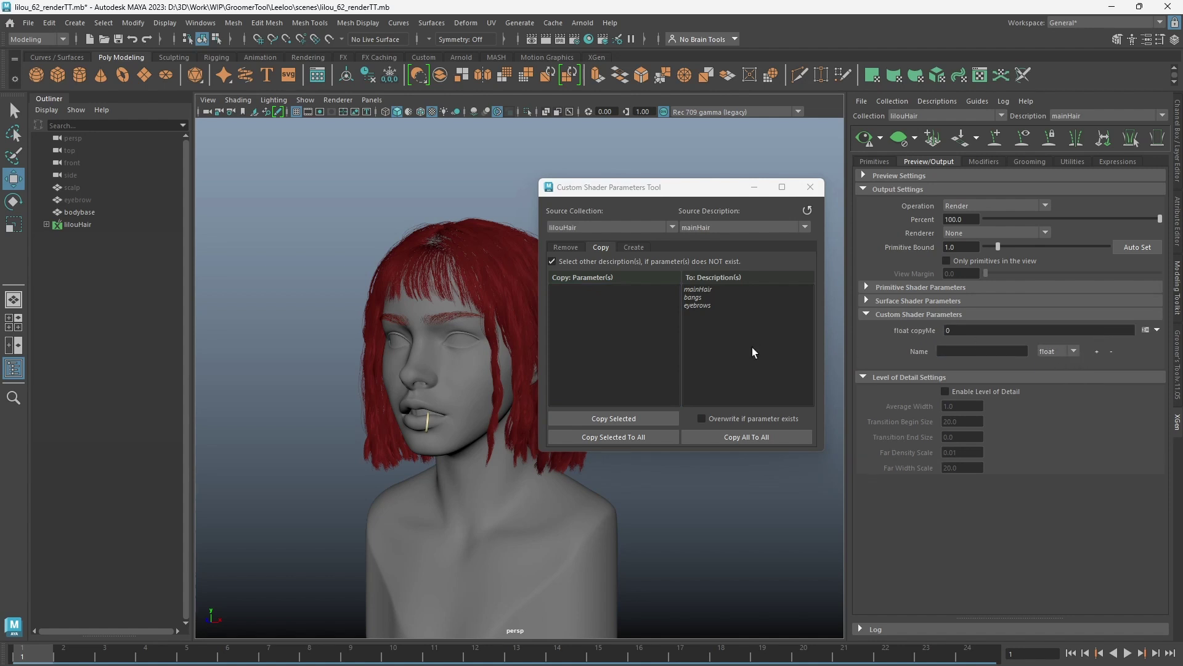
Refresh the list, pick custom_float_copyMe, and browse bangs and eyebrows before returning to mainHair
{"action": "left_click", "coordinate": [807, 210]}
{"action": "left_click", "coordinate": [609, 290]}
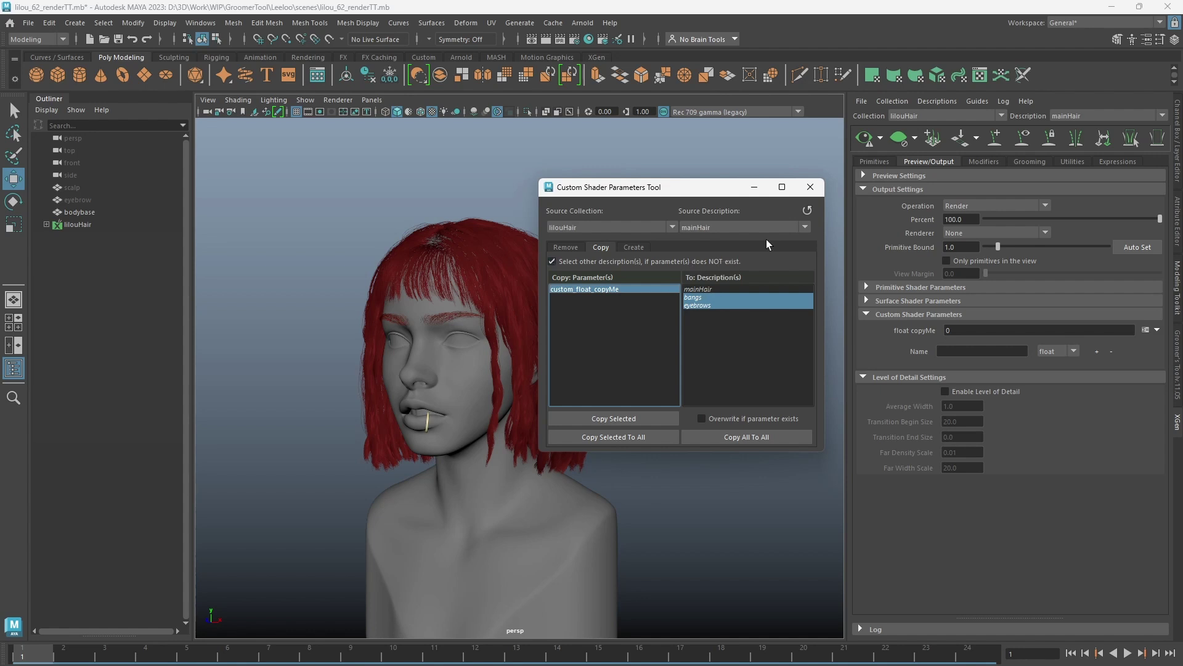
{"action": "left_click", "coordinate": [788, 230]}
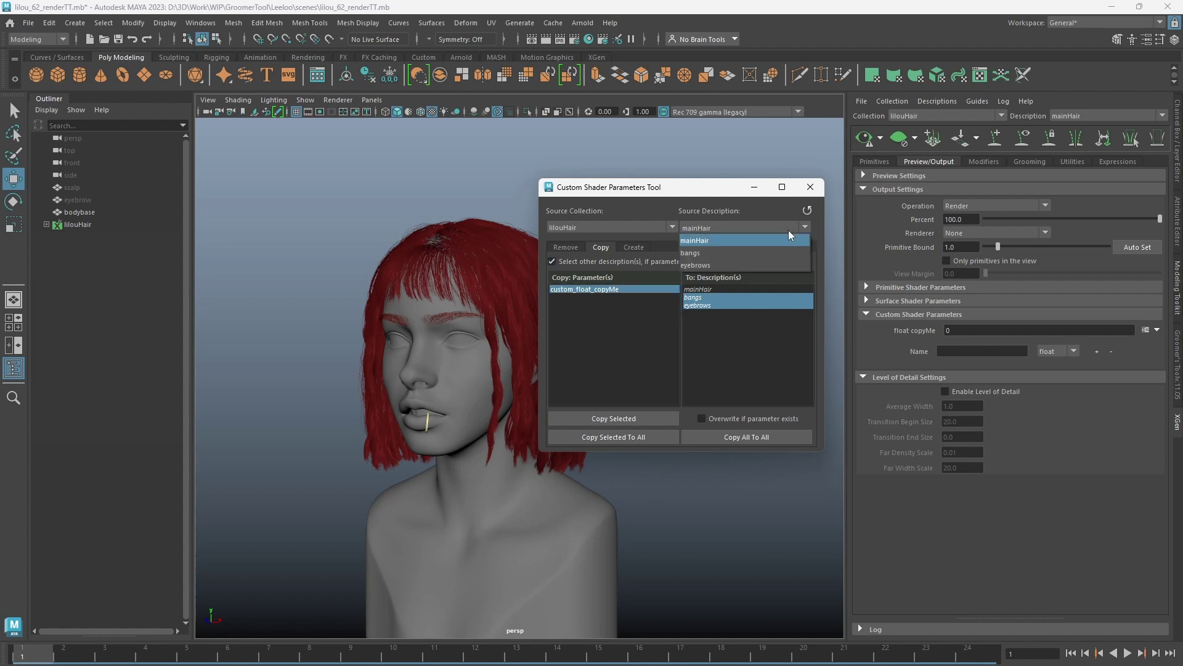
{"action": "left_click", "coordinate": [697, 254]}
{"action": "left_click", "coordinate": [745, 229]}
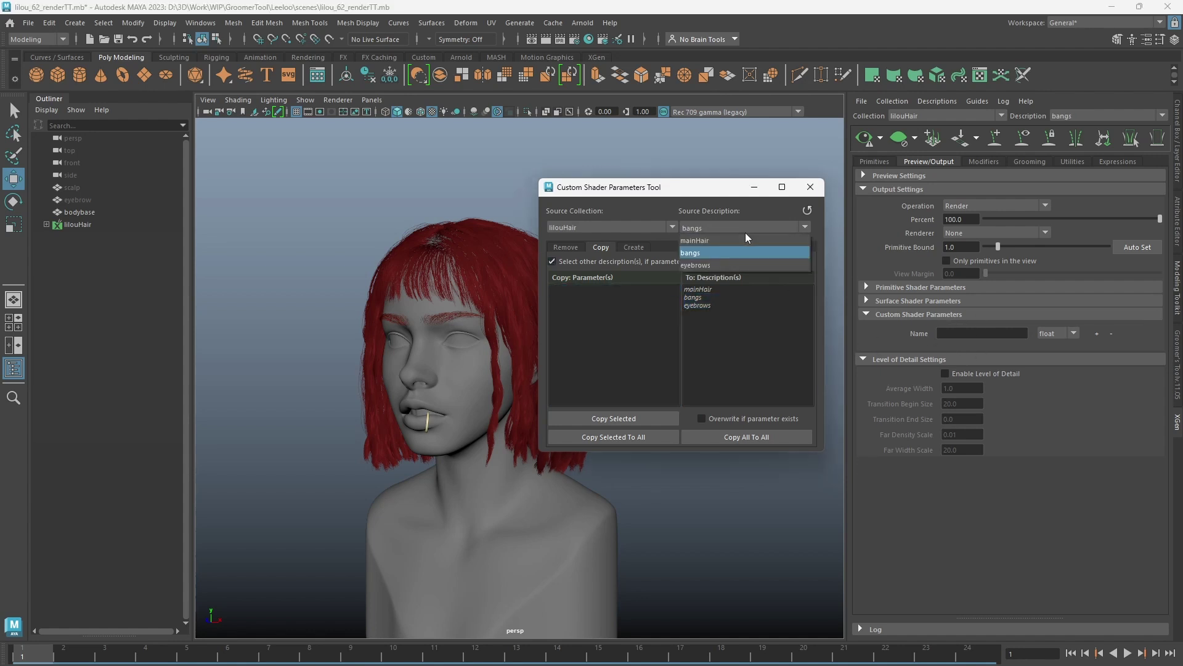
{"action": "left_click", "coordinate": [730, 267]}
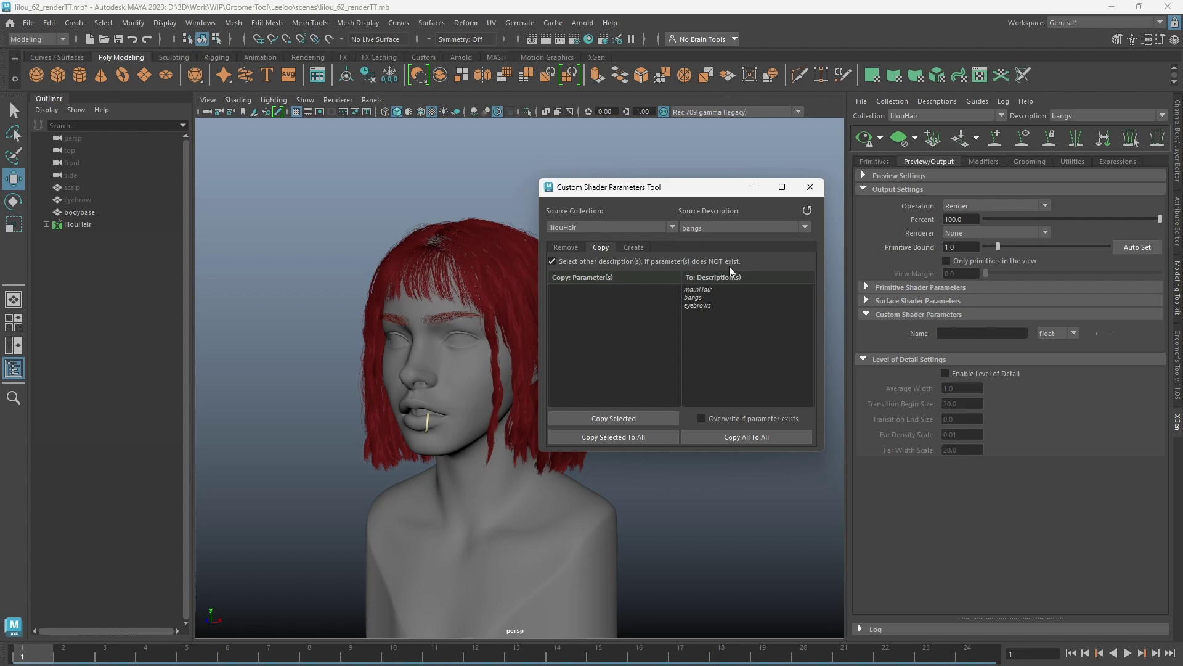
{"action": "left_click", "coordinate": [704, 228]}
Copy copyMe from mainHair to bangs and eyebrows, confirming the copy
{"action": "left_click", "coordinate": [575, 290]}
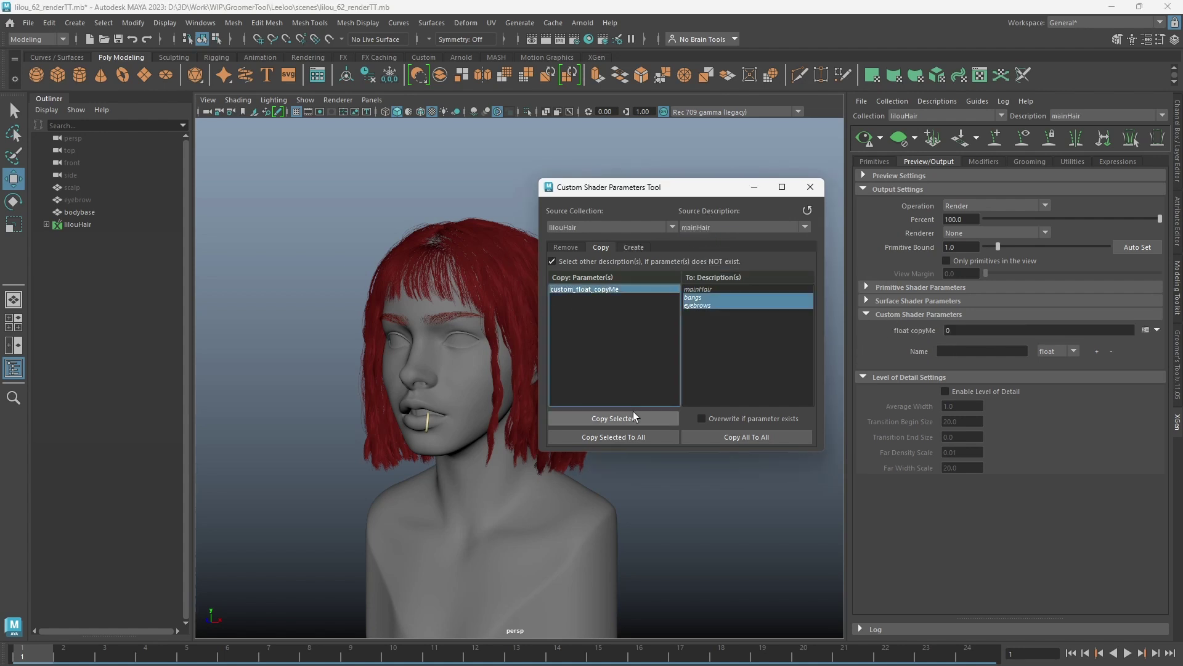
{"action": "left_click", "coordinate": [613, 419]}
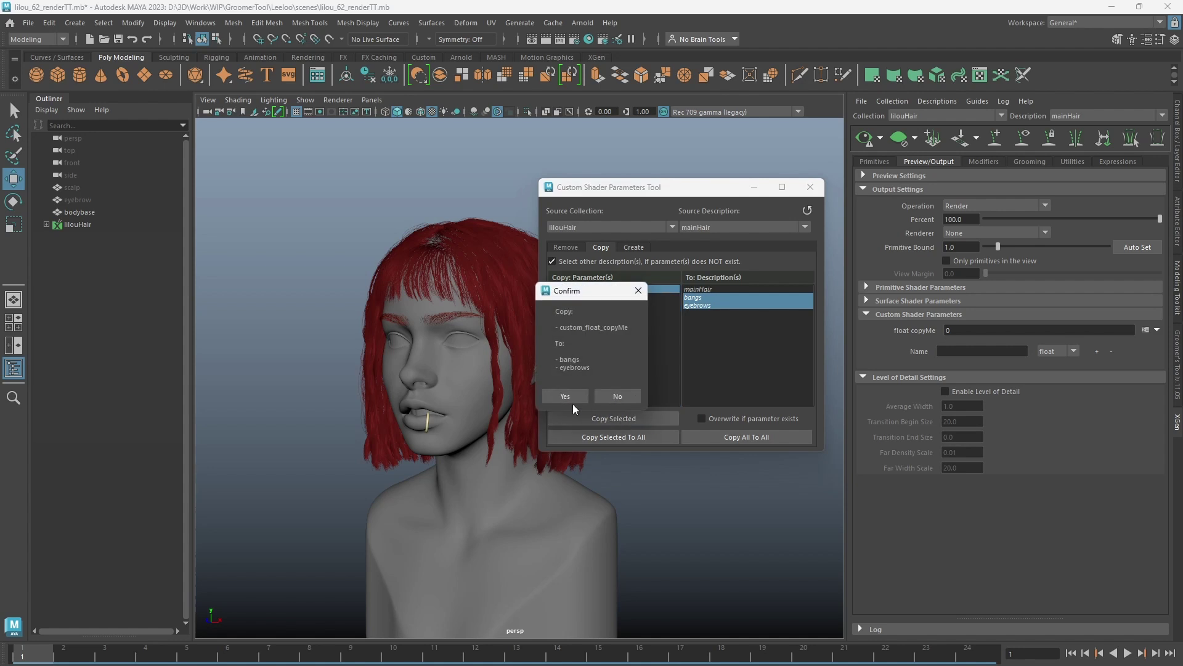
{"action": "left_click", "coordinate": [570, 394]}
Verify bangs and eyebrows now have copyMe, then return to mainHair
{"action": "left_click", "coordinate": [735, 228]}
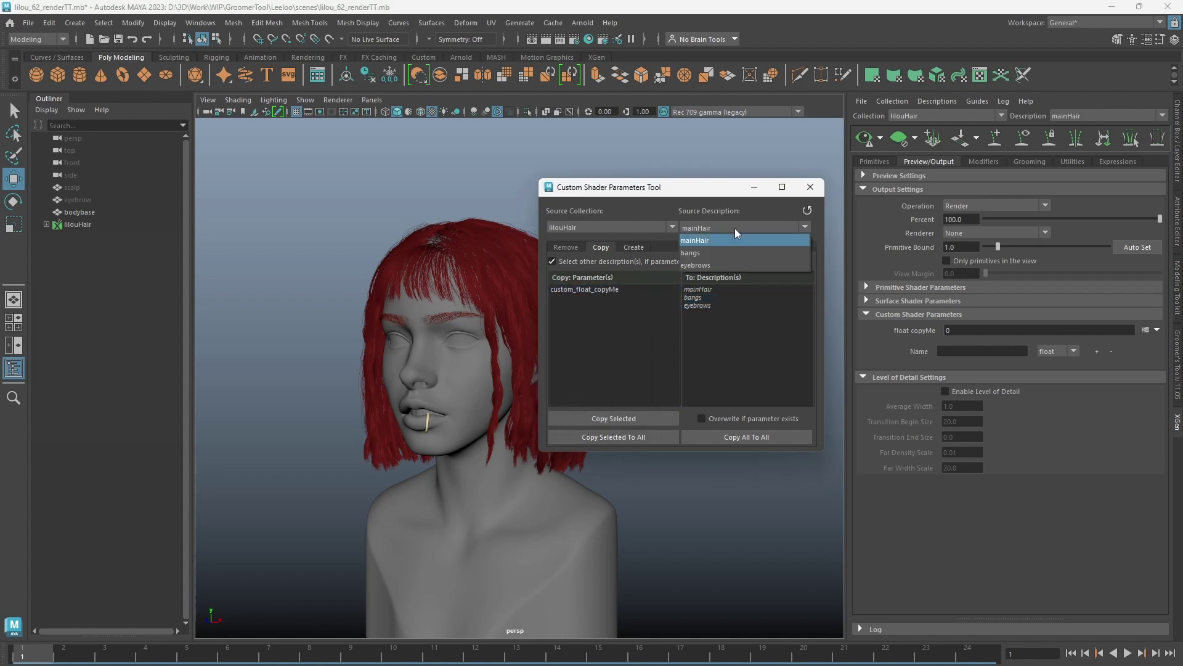
{"action": "left_click", "coordinate": [727, 250]}
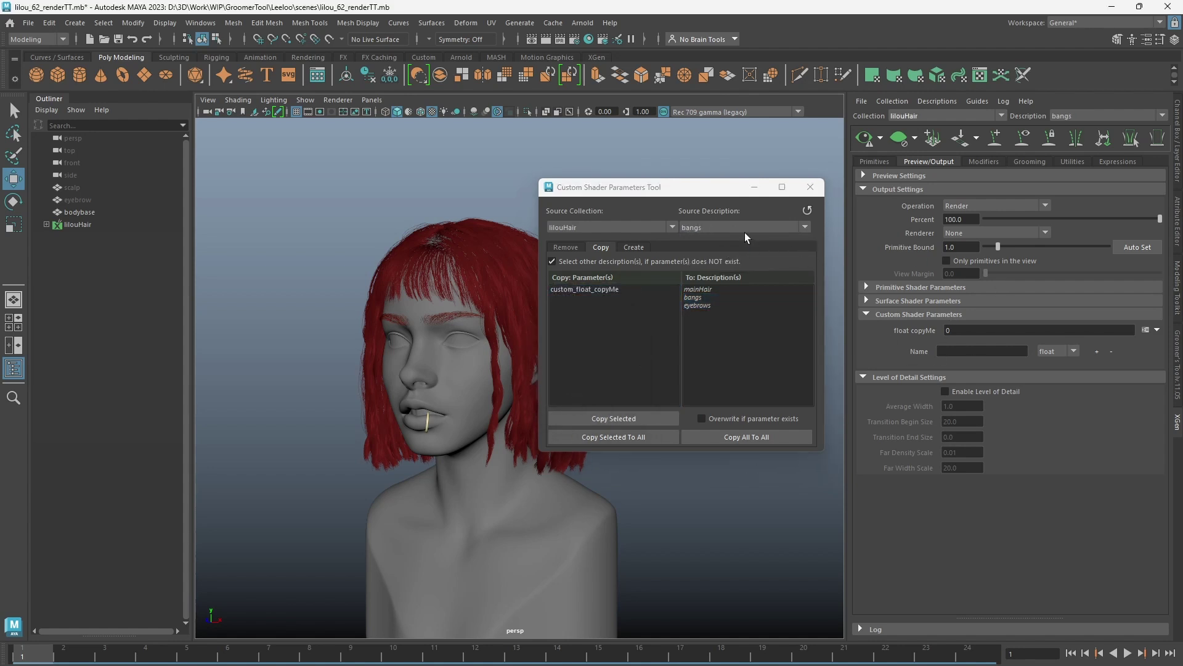
{"action": "left_click", "coordinate": [717, 229]}
{"action": "left_click", "coordinate": [715, 264]}
{"action": "left_click", "coordinate": [718, 229]}
Add float parameters copyMeB and copyMeC to mainHair and refresh the list
{"action": "left_click", "coordinate": [980, 351]}
{"action": "type", "text": "copyMeB"}
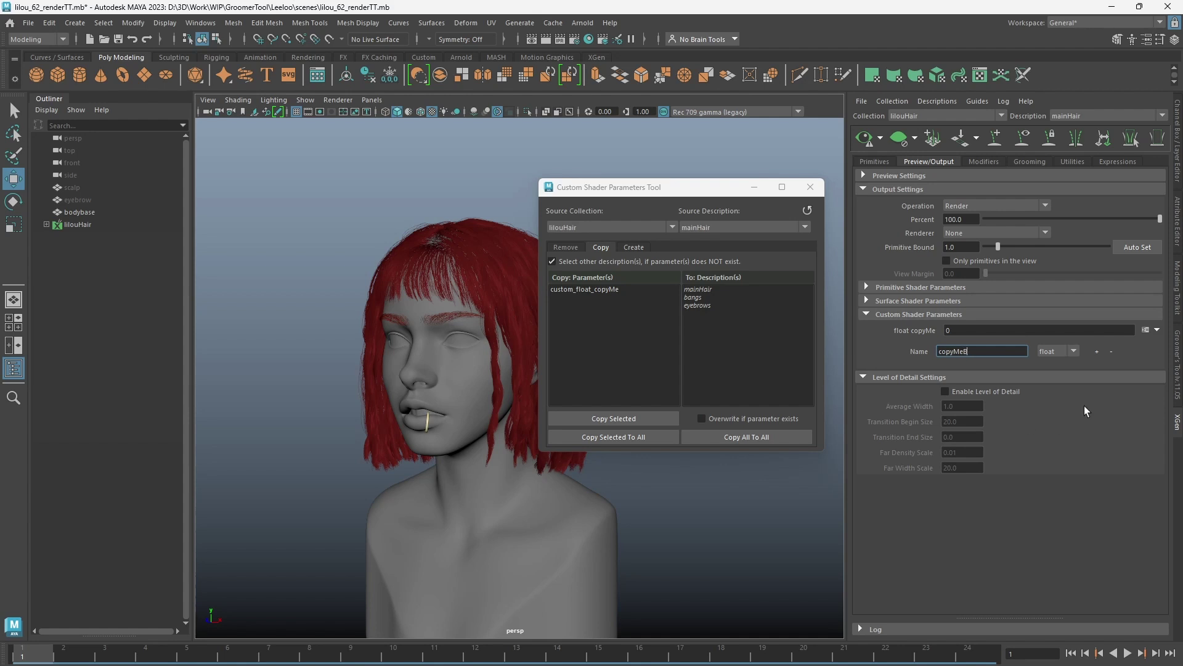
{"action": "key", "text": "Return"}
{"action": "left_click", "coordinate": [990, 369]}
{"action": "type", "text": "copyMe"}
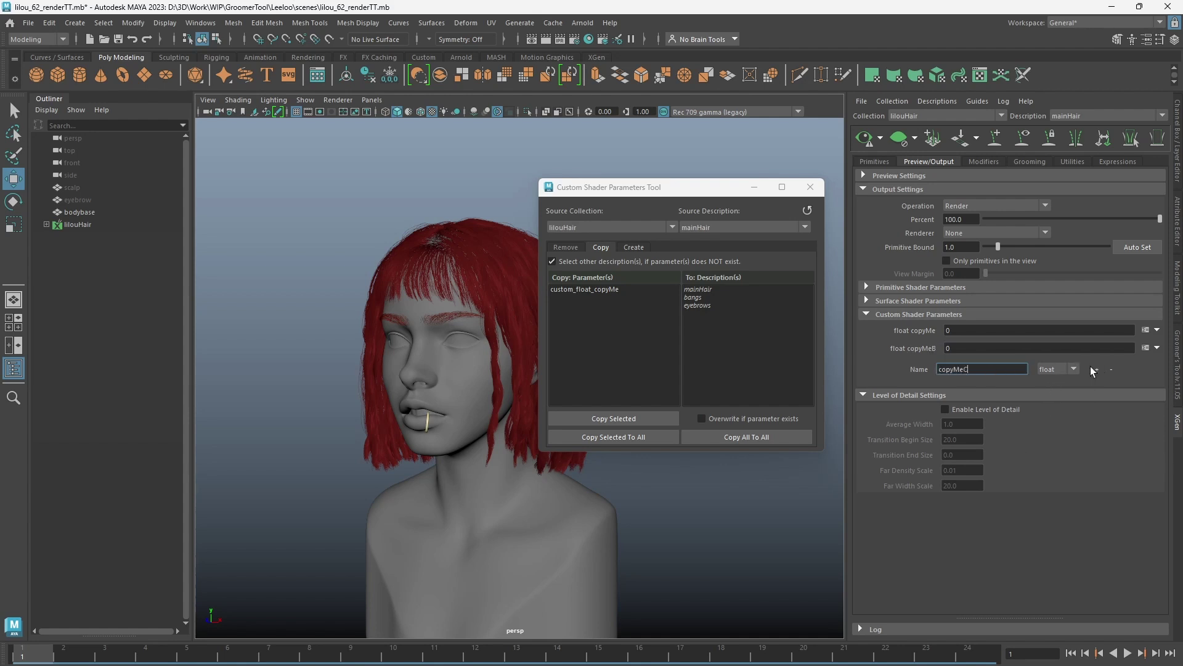
{"action": "key", "text": "Return"}
{"action": "left_click", "coordinate": [806, 211]}
Copy copyMeB and copyMeC to all other descriptions and clear the selections
{"action": "left_click", "coordinate": [602, 437]}
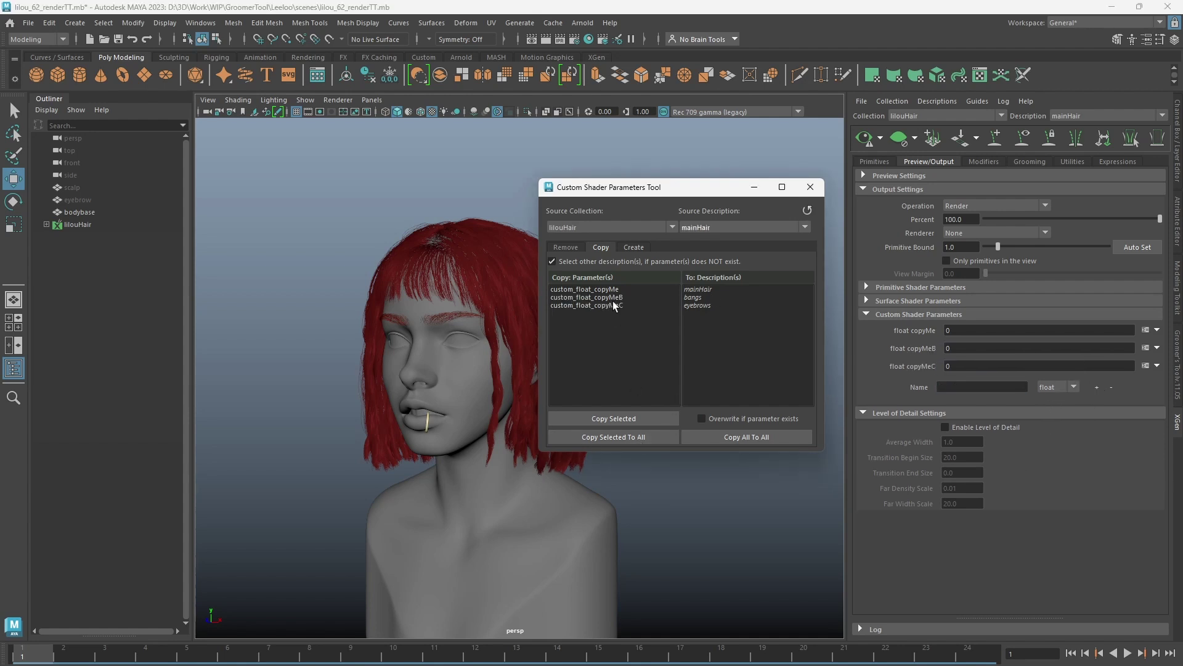
{"action": "left_click_drag", "start_coordinate": [614, 296], "coordinate": [614, 306]}
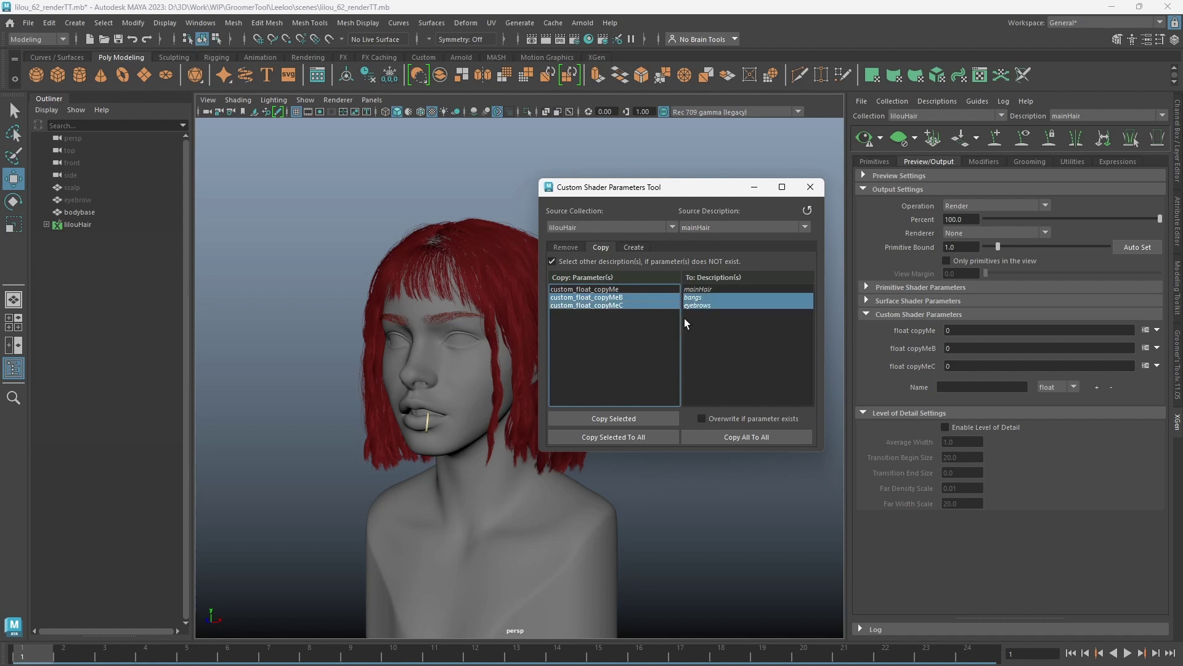
{"action": "left_click", "coordinate": [649, 434]}
{"action": "left_click", "coordinate": [575, 404]}
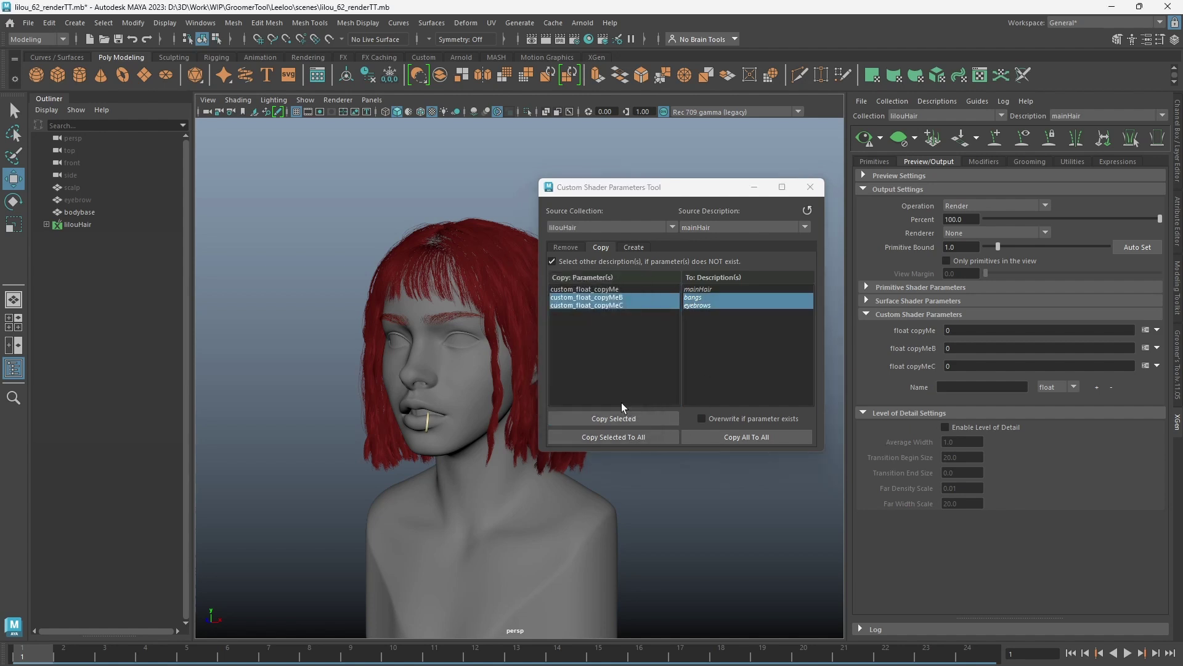
{"action": "left_click", "coordinate": [622, 402]}
Check the bangs and eyebrows parameters, then set the source back to mainHair
{"action": "left_click", "coordinate": [748, 228]}
{"action": "left_click", "coordinate": [742, 253]}
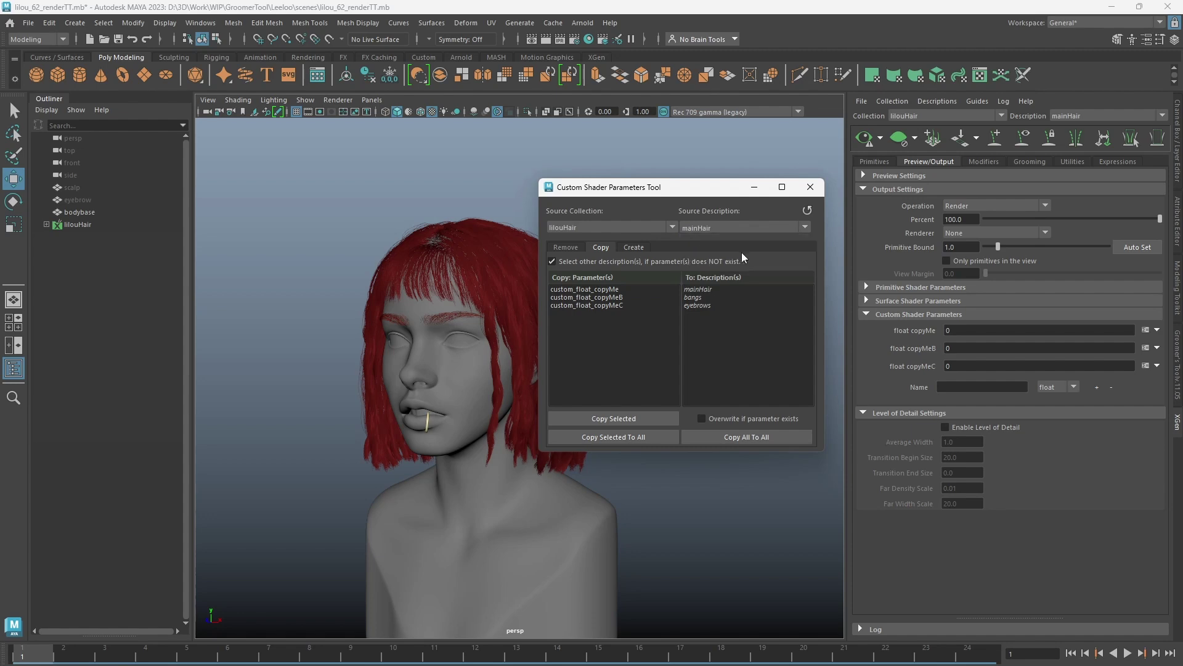
{"action": "left_click", "coordinate": [750, 228]}
{"action": "left_click", "coordinate": [725, 265]}
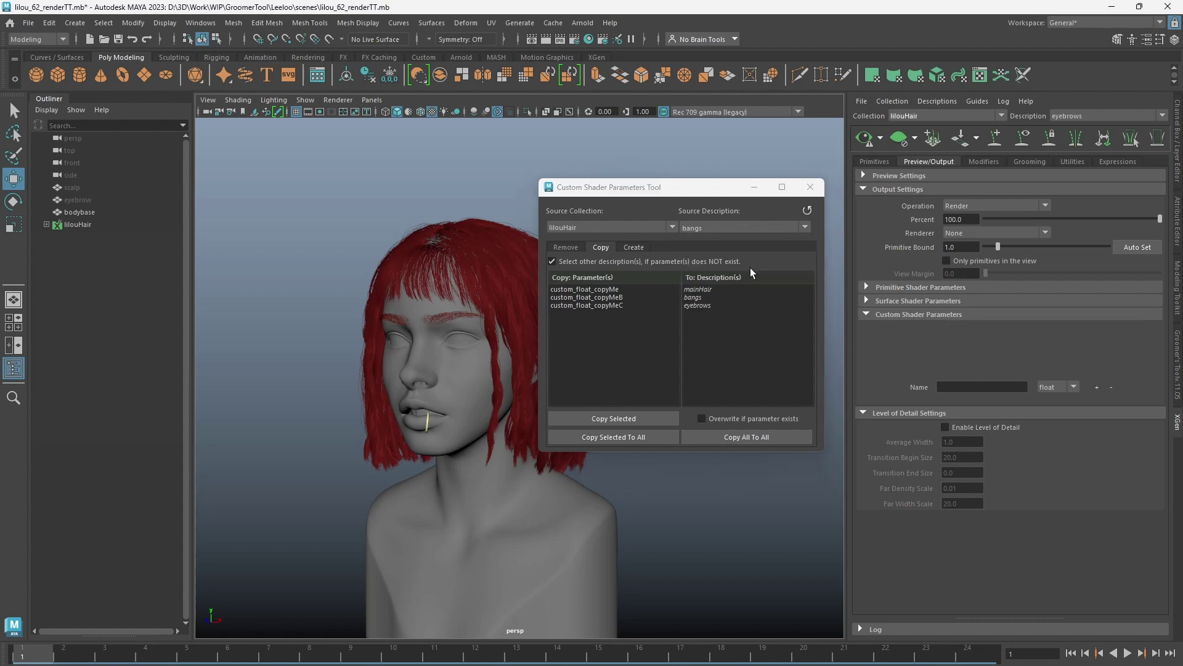
{"action": "left_click", "coordinate": [739, 228]}
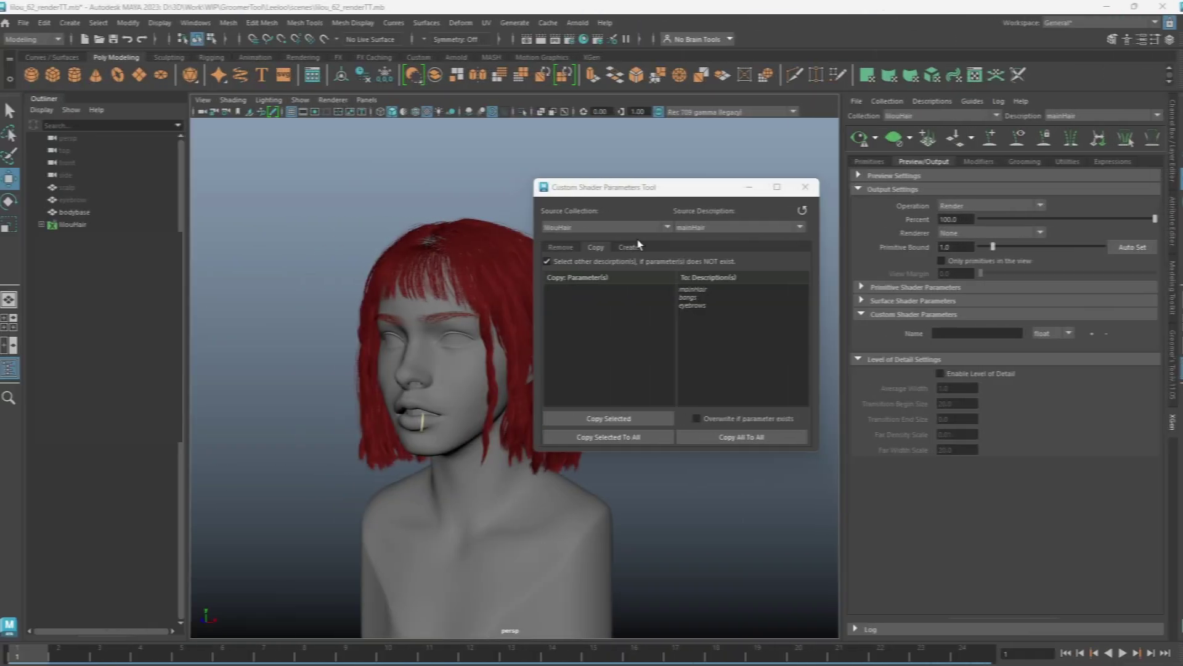
Set up float parameter newParam on the Create tab, targeting mainHair, bangs and eyebrows
{"action": "left_click", "coordinate": [634, 247]}
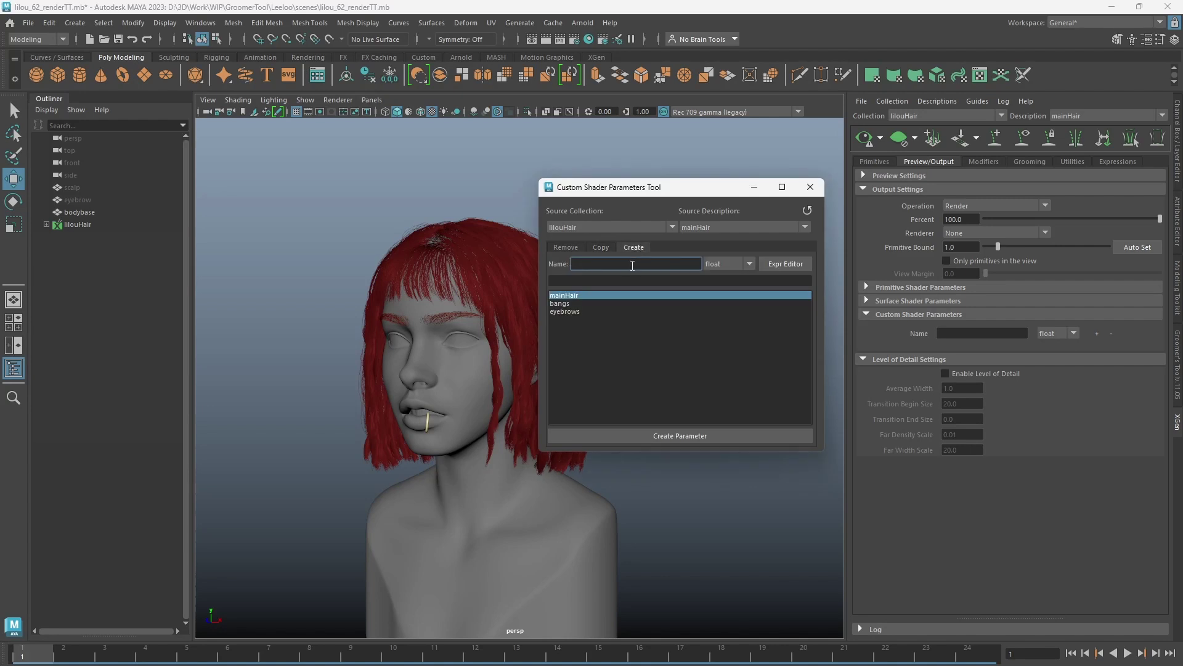
{"action": "left_click_drag", "start_coordinate": [578, 296], "coordinate": [578, 311]}
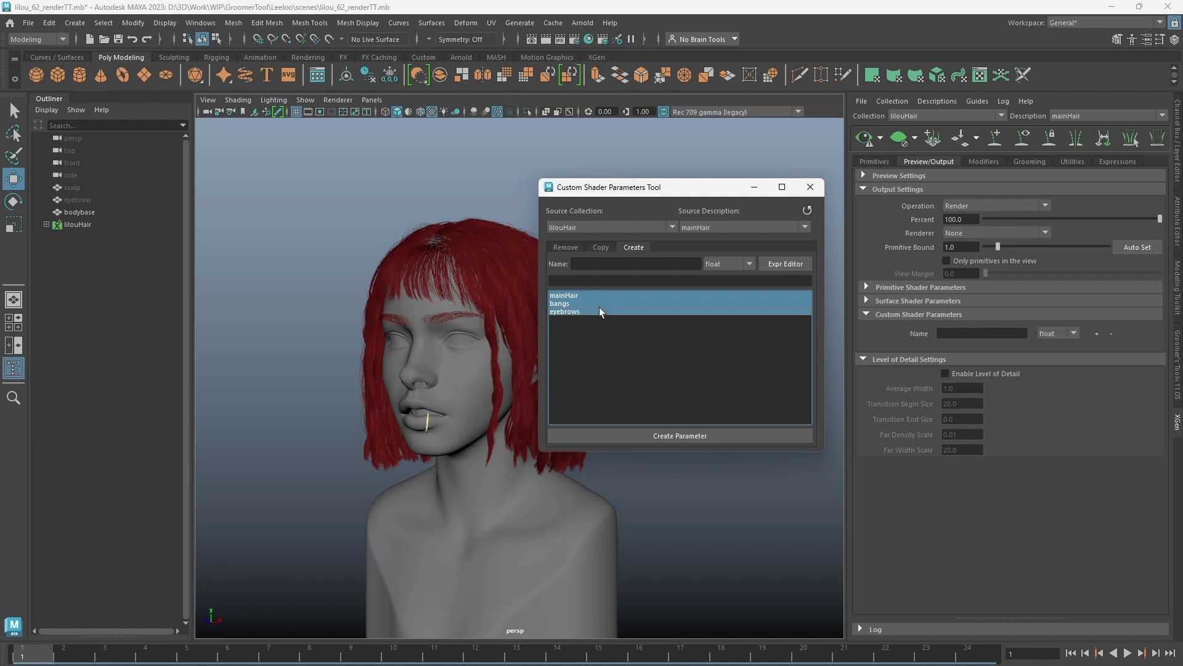
{"action": "left_click", "coordinate": [612, 269]}
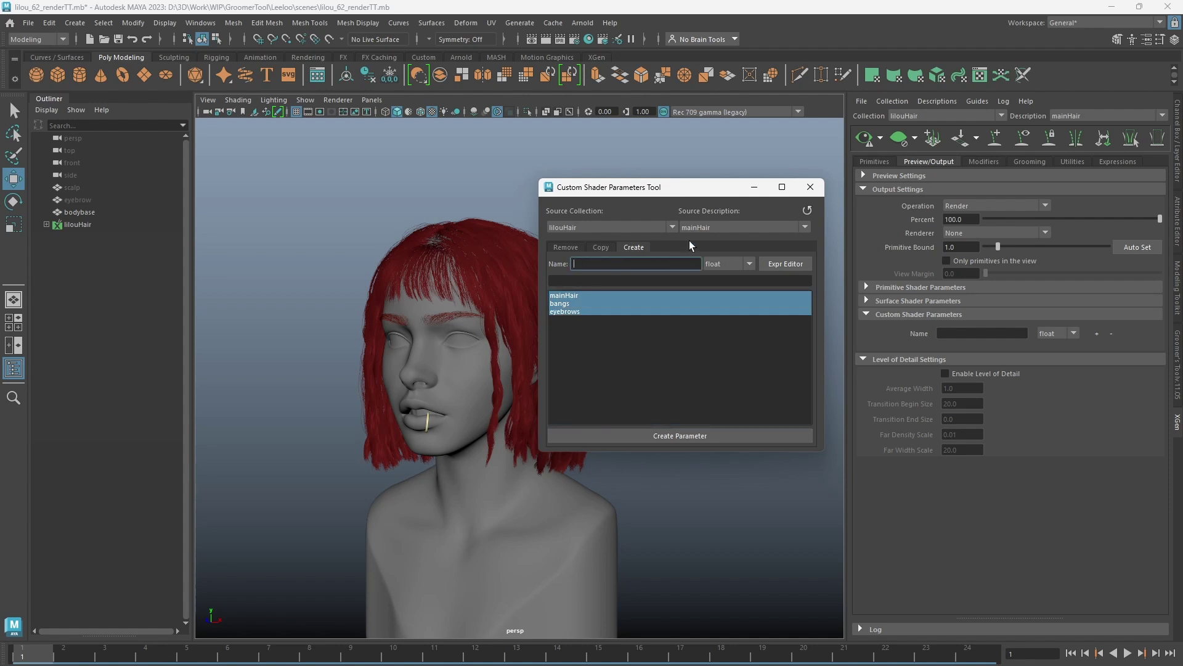
{"action": "type", "text": "newParam"}
{"action": "left_click", "coordinate": [725, 265]}
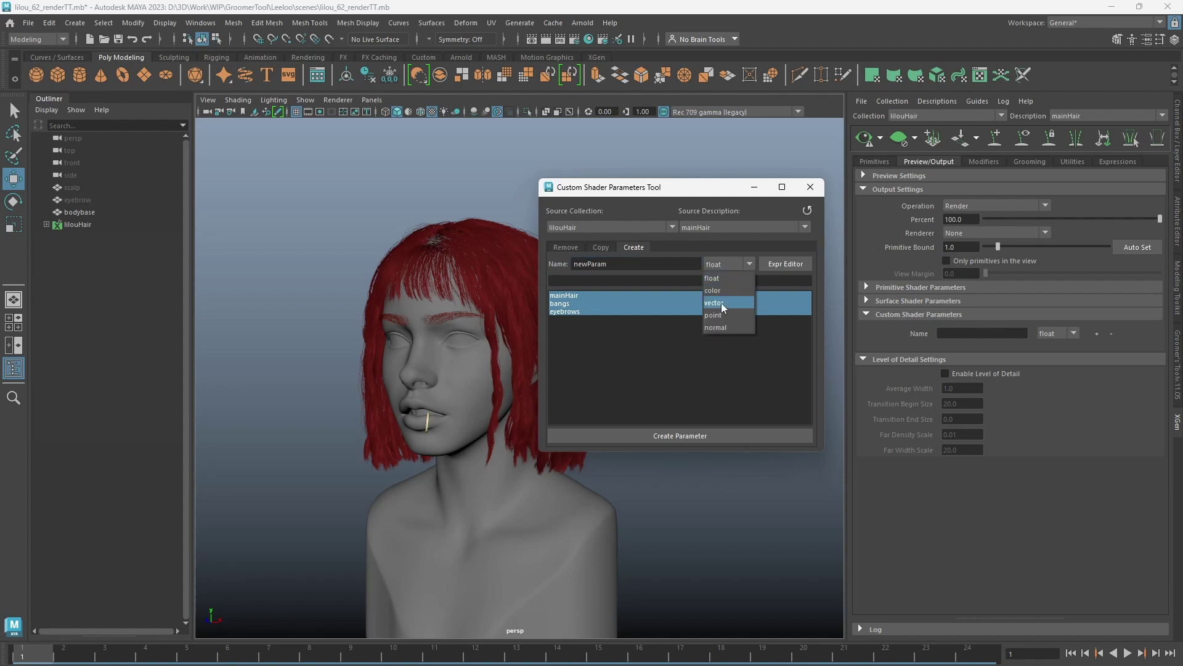
{"action": "left_click", "coordinate": [720, 278]}
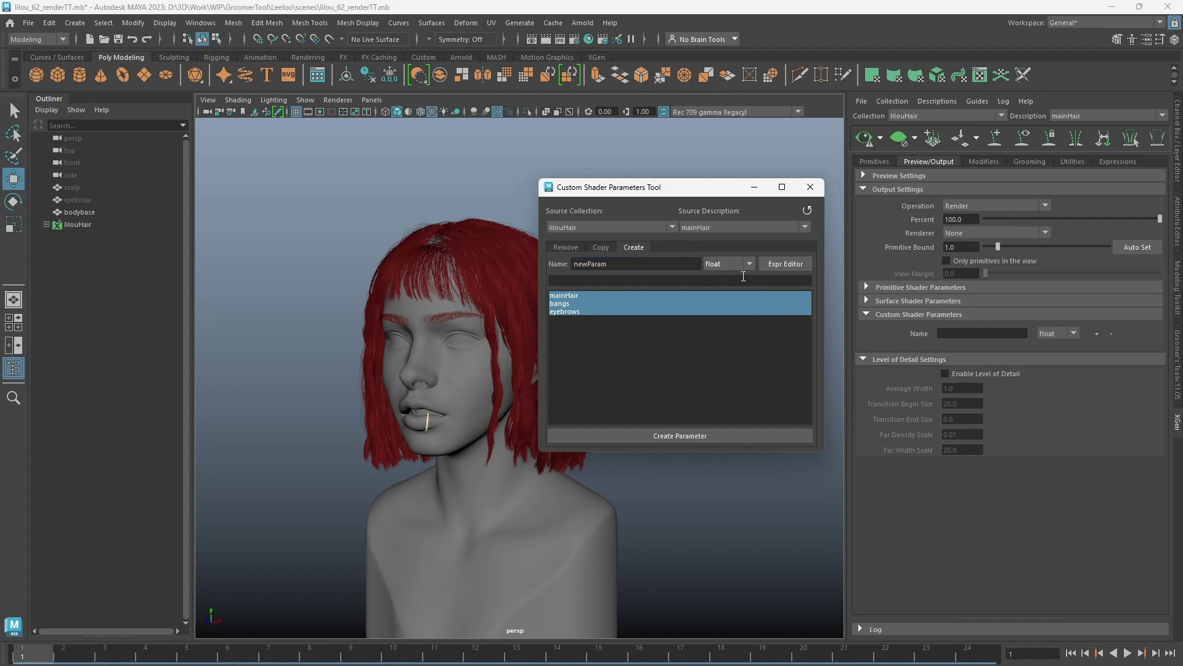
Give newParam the expression rand(0,1), applying and accepting it in the Expression Editor
{"action": "left_click", "coordinate": [782, 264]}
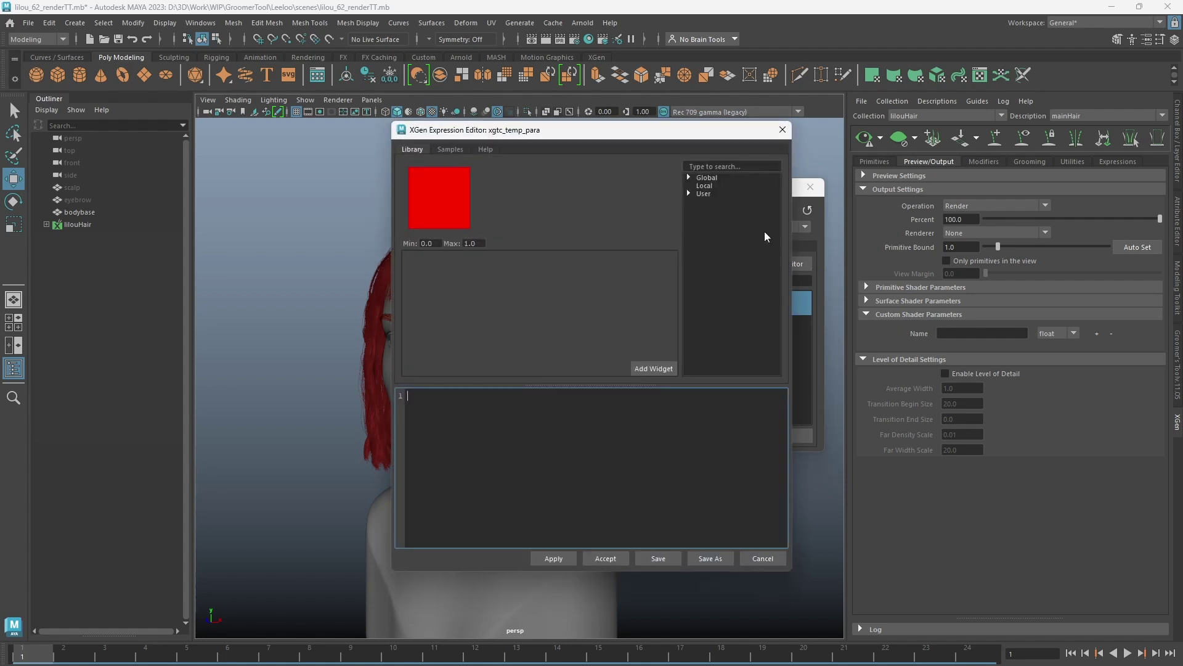
{"action": "left_click_drag", "start_coordinate": [667, 140], "coordinate": [682, 139]}
{"action": "type", "text": "ra"}
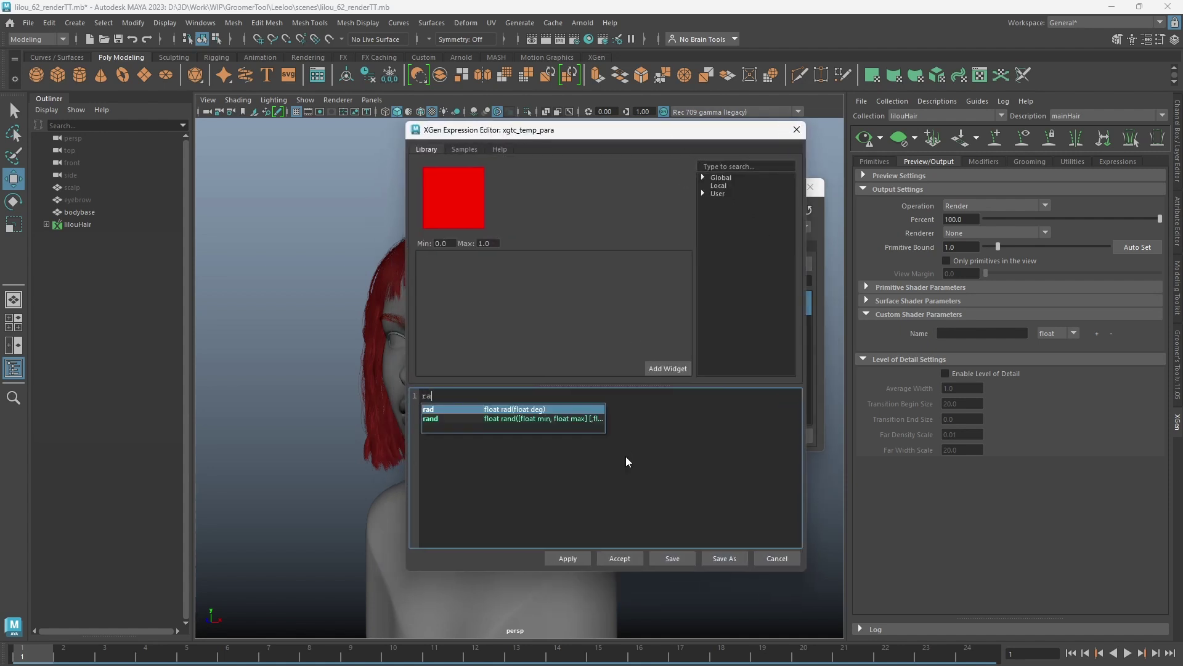
{"action": "type", "text": "nd(0,1)"}
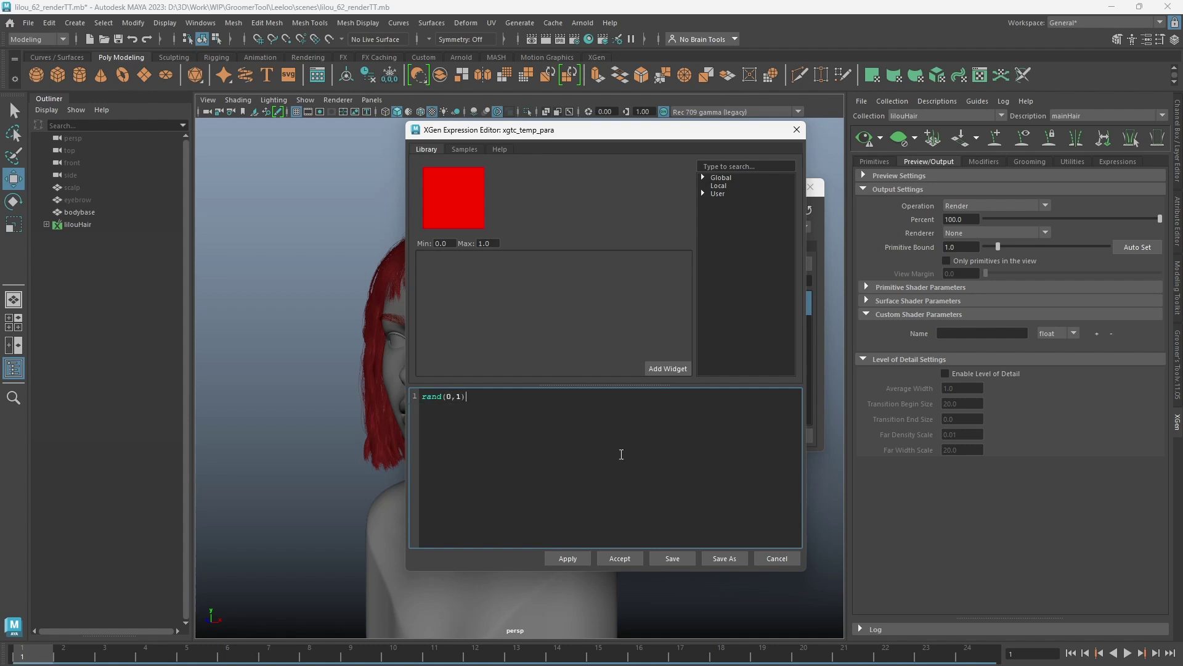
{"action": "left_click", "coordinate": [568, 558]}
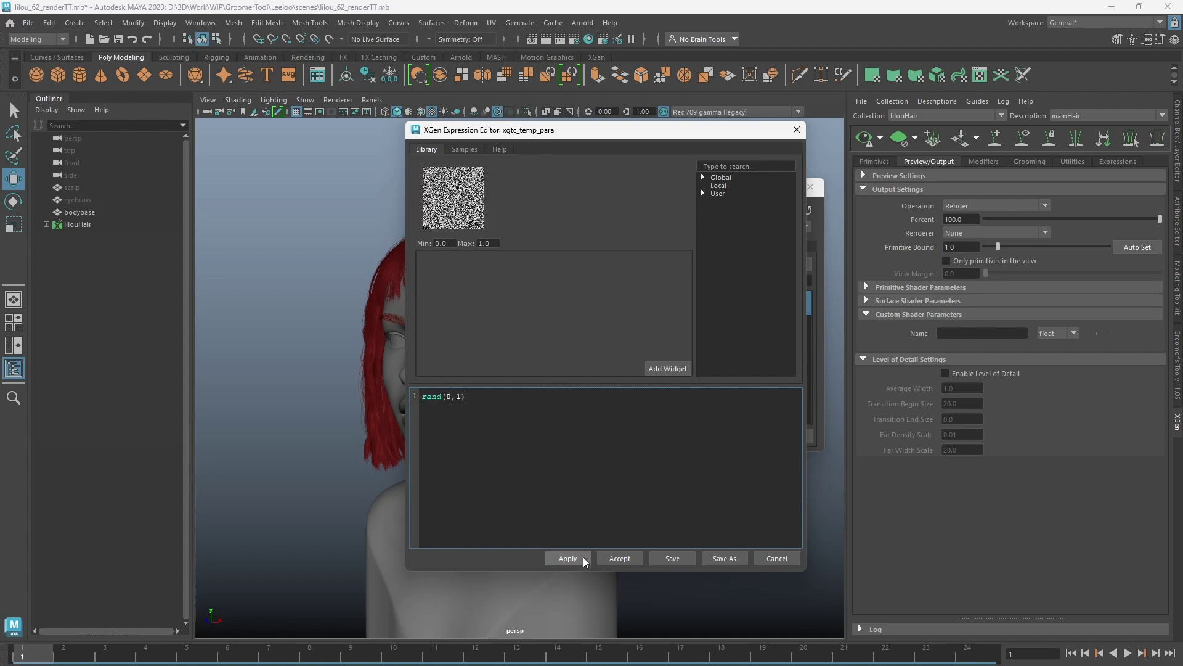
{"action": "left_click", "coordinate": [620, 558]}
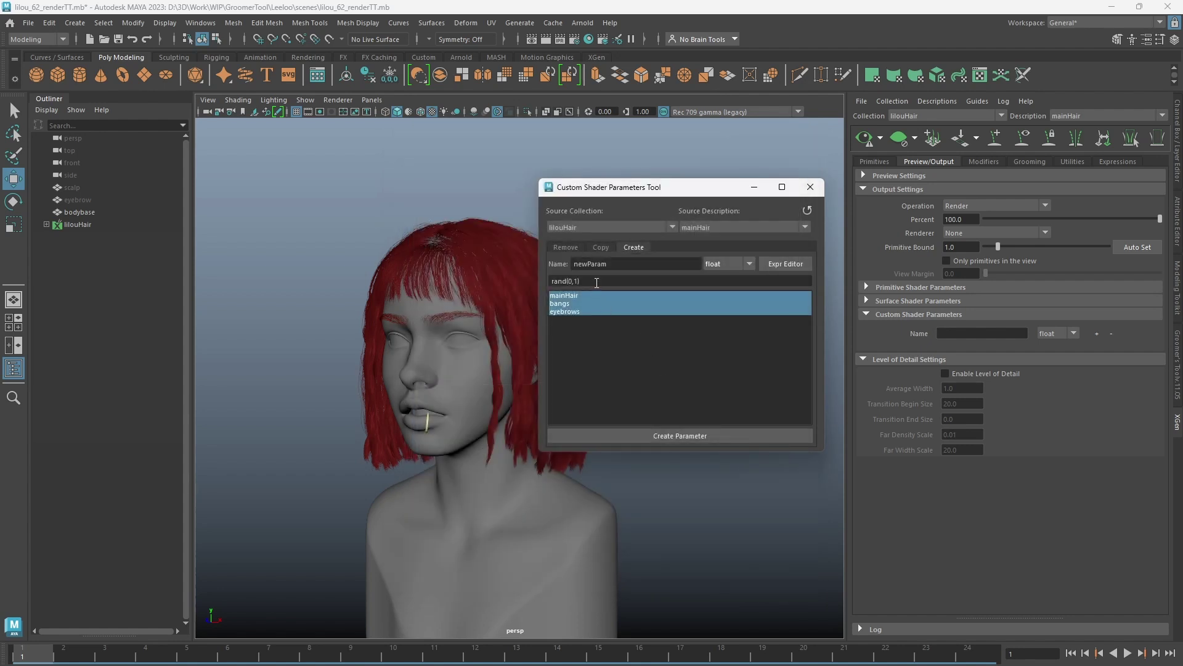
{"action": "left_click", "coordinate": [707, 349]}
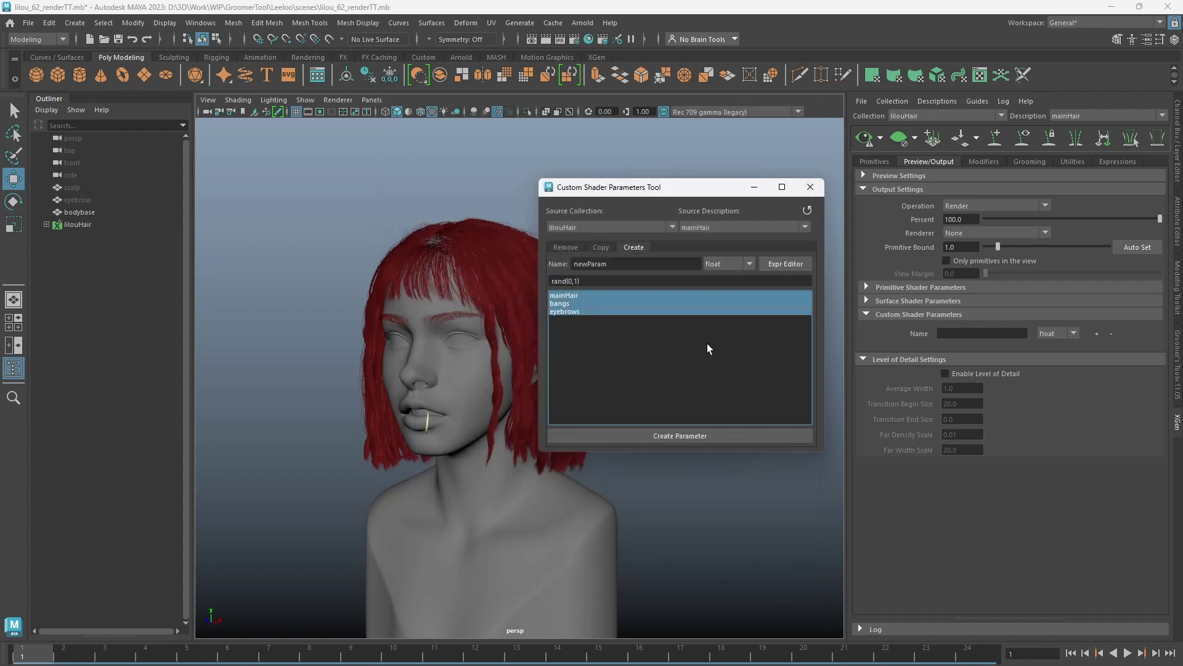
Replace the expression with the noiseC sample from Global > Color, then apply and accept
{"action": "left_click", "coordinate": [787, 264]}
{"action": "left_click", "coordinate": [449, 149]}
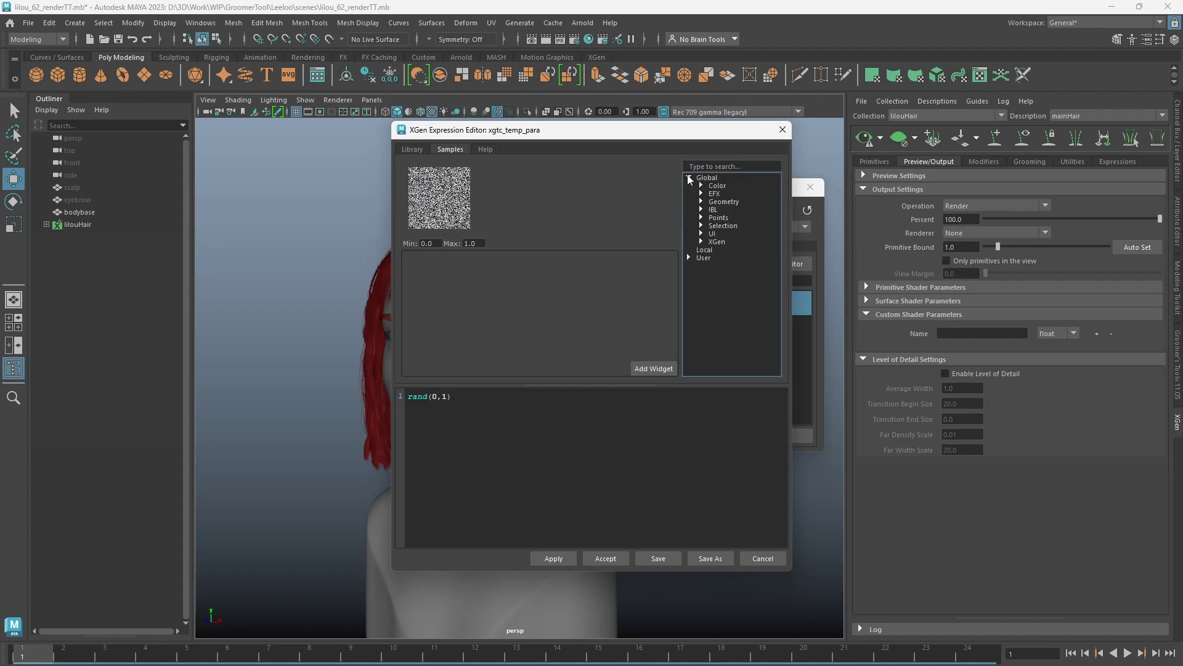
{"action": "left_click", "coordinate": [701, 186]}
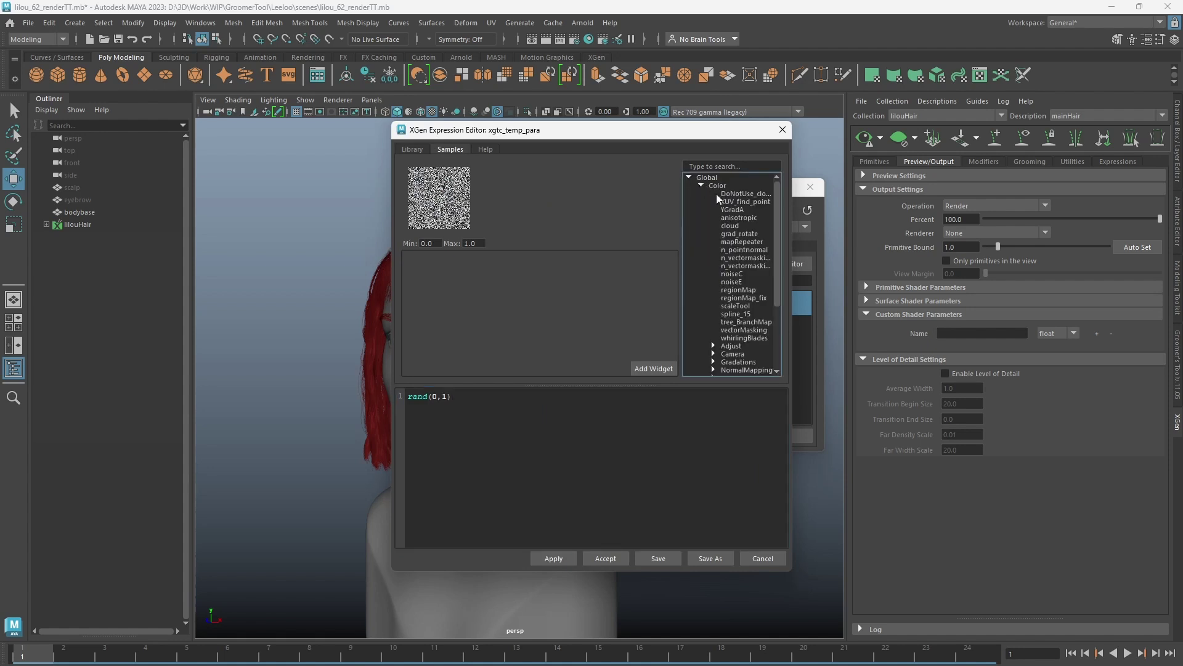
{"action": "double_click", "coordinate": [742, 274]}
{"action": "left_click", "coordinate": [556, 558]}
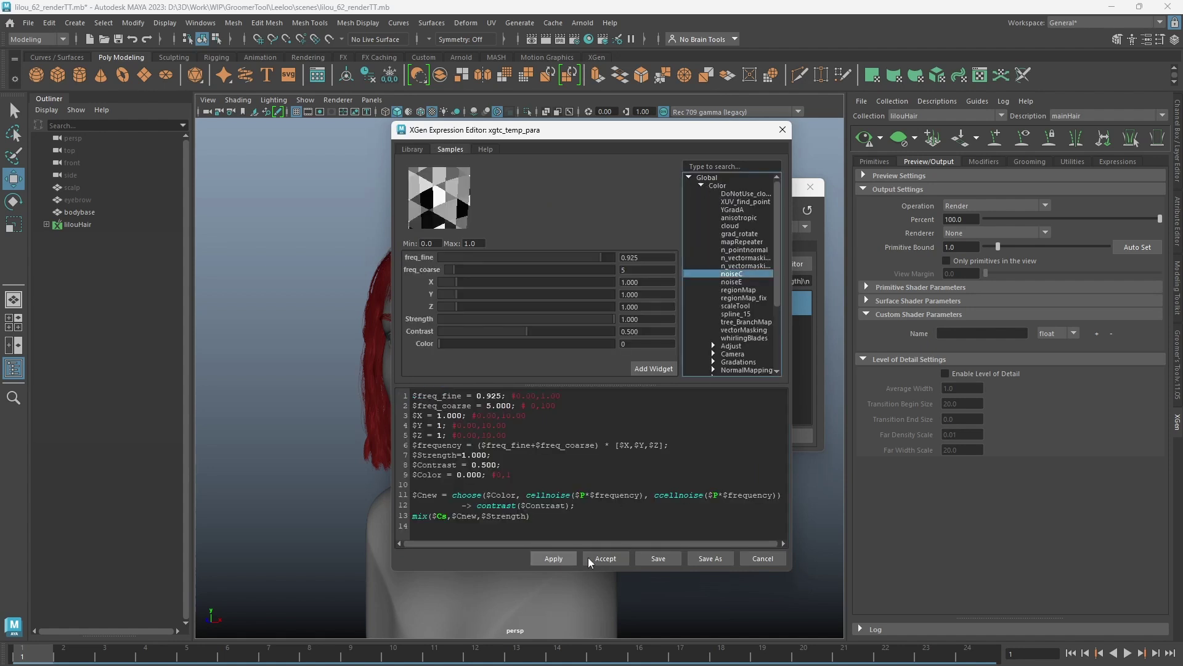
{"action": "left_click", "coordinate": [605, 557]}
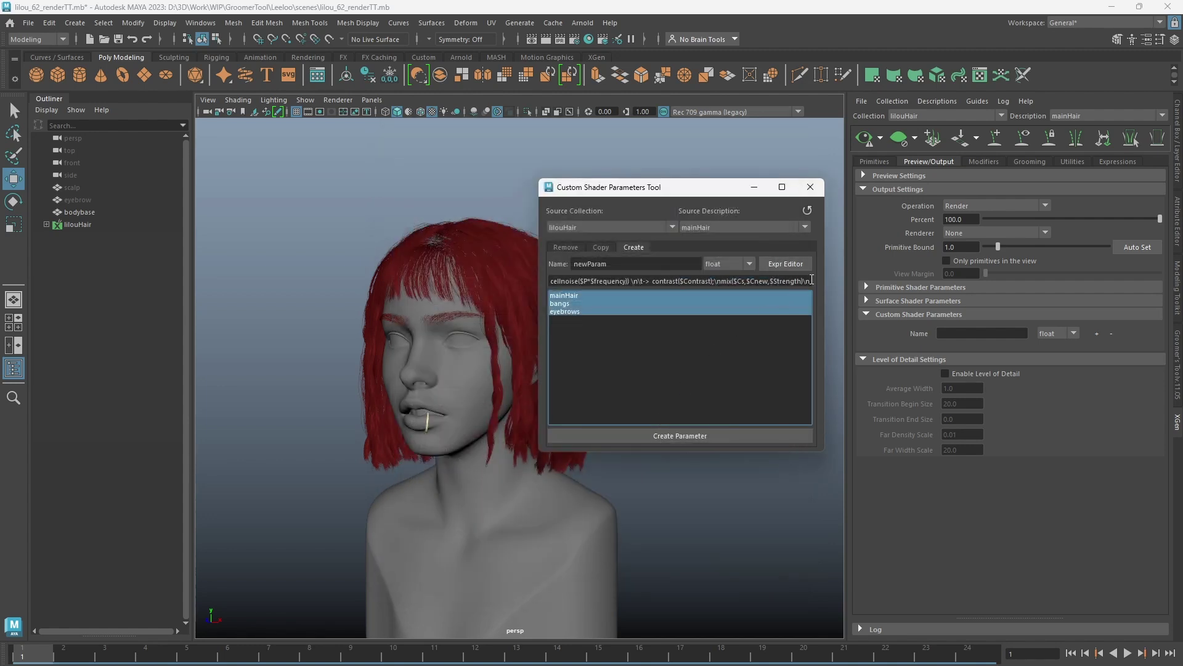
Create newParam on the three descriptions and switch the XGen editor to eyebrows to verify it
{"action": "left_click_drag", "start_coordinate": [811, 280], "coordinate": [379, 276]}
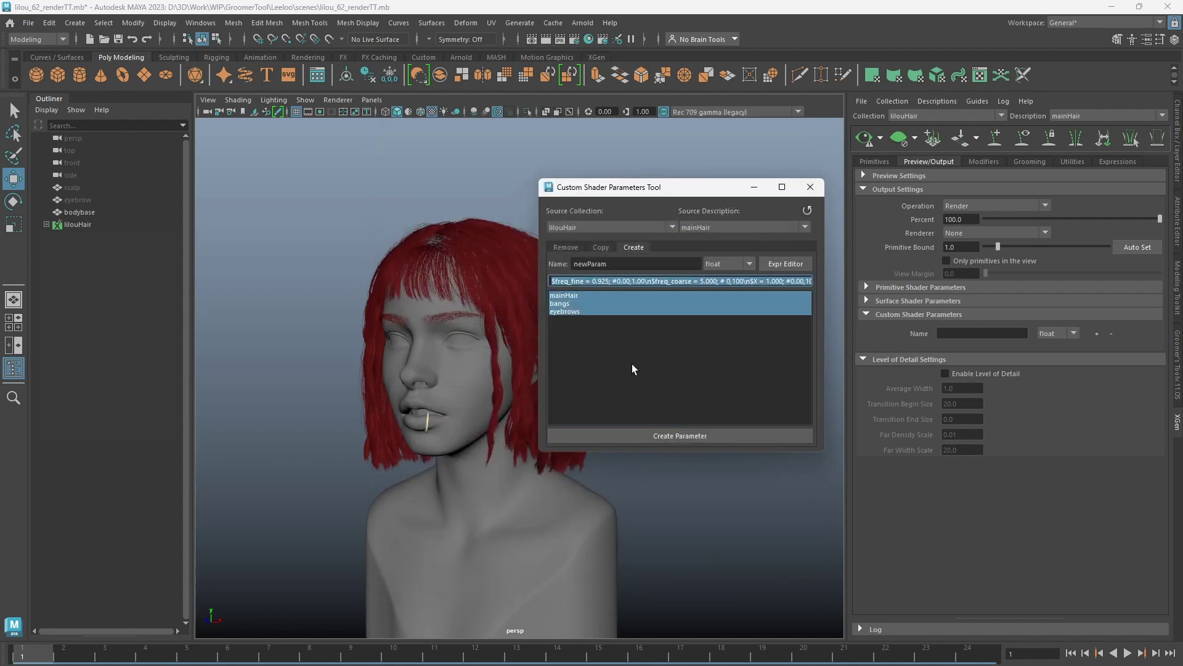
{"action": "left_click", "coordinate": [685, 436]}
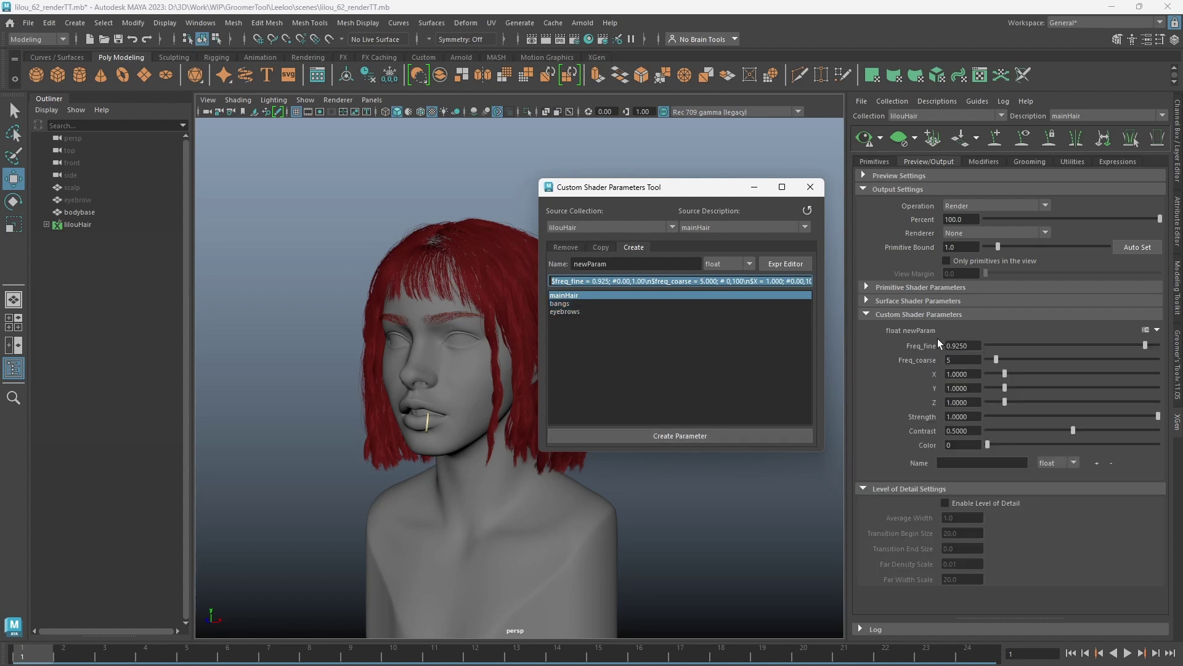
{"action": "left_click", "coordinate": [1110, 116]}
{"action": "left_click", "coordinate": [1075, 137]}
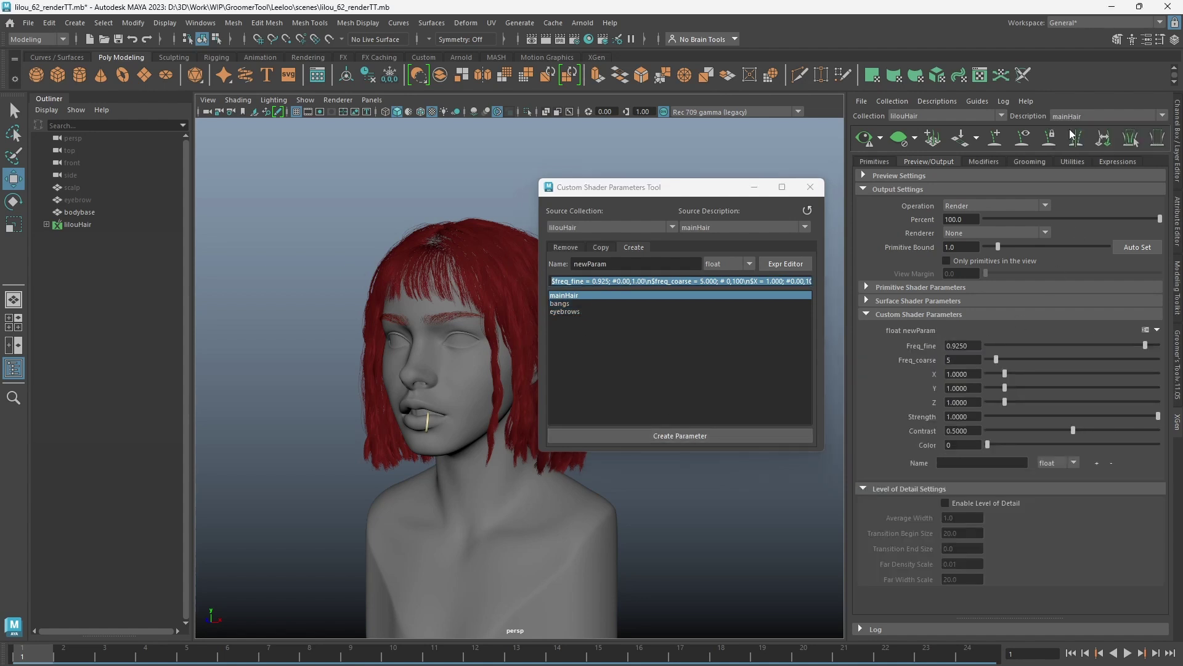
{"action": "left_click", "coordinate": [1077, 119]}
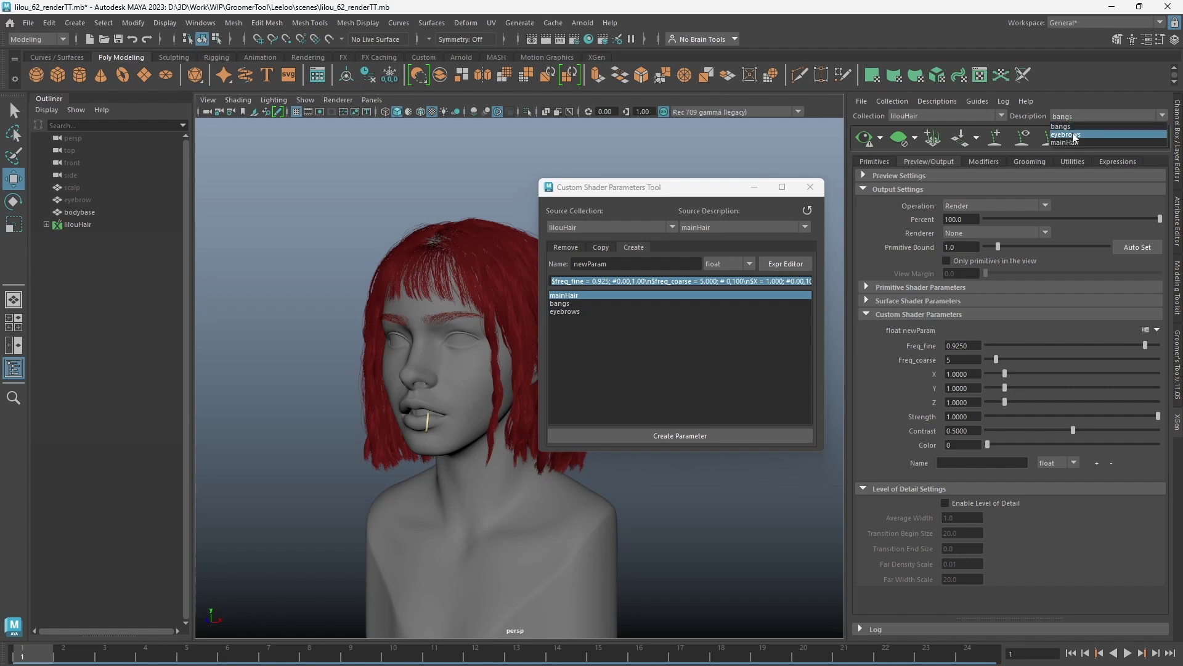
{"action": "left_click", "coordinate": [1074, 137]}
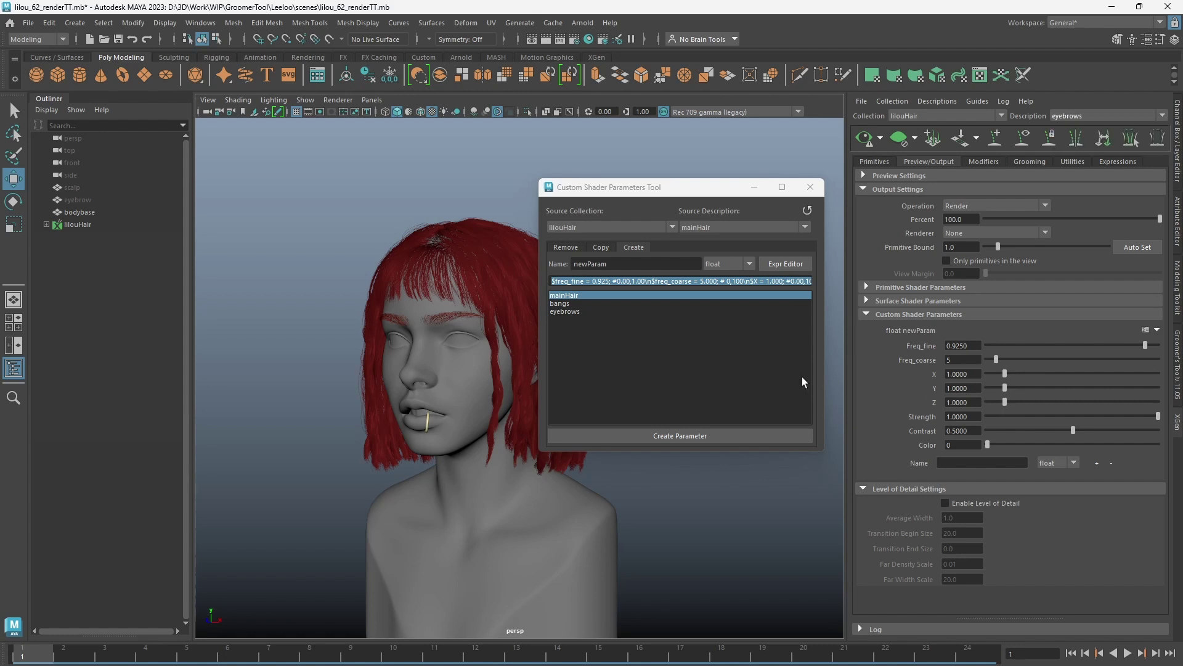